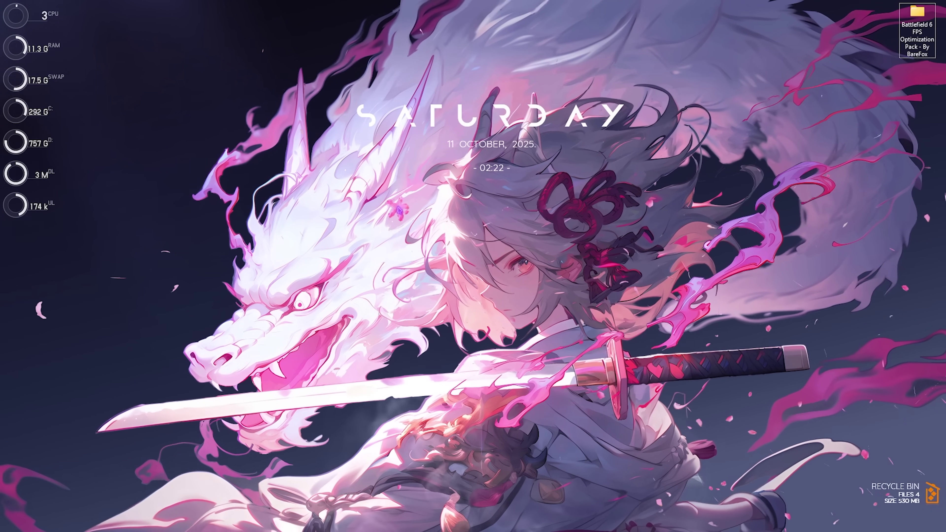
Open Windows Settings and go to the Game Bar page of the gaming settings
key(super)
text(settings)
click(365, 241)
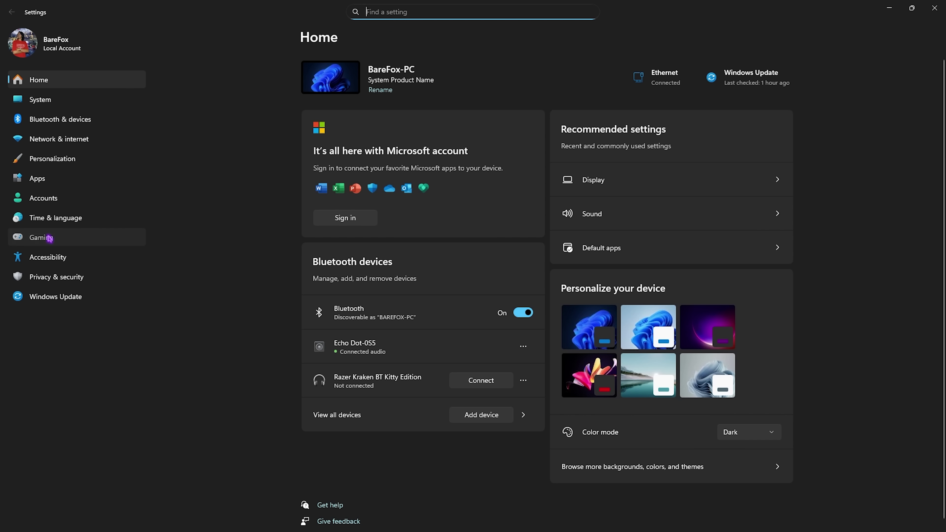
click(64, 235)
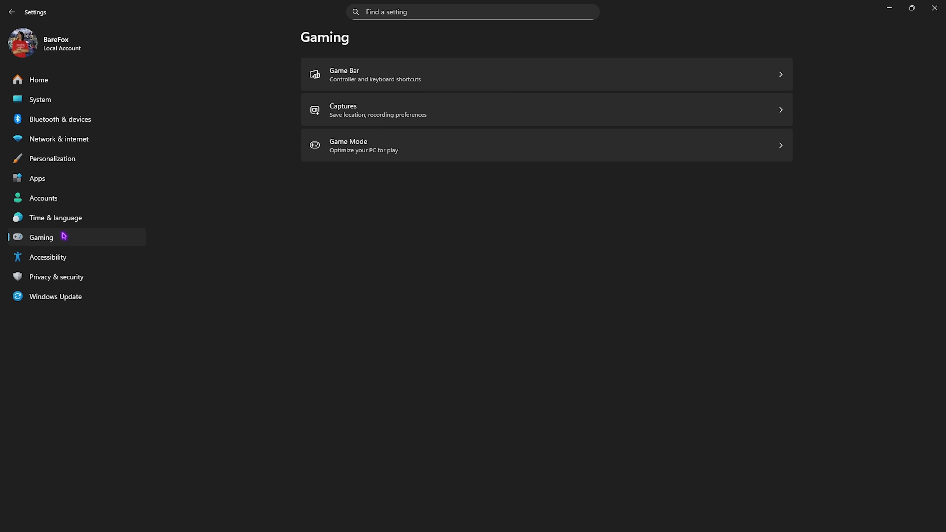
click(350, 80)
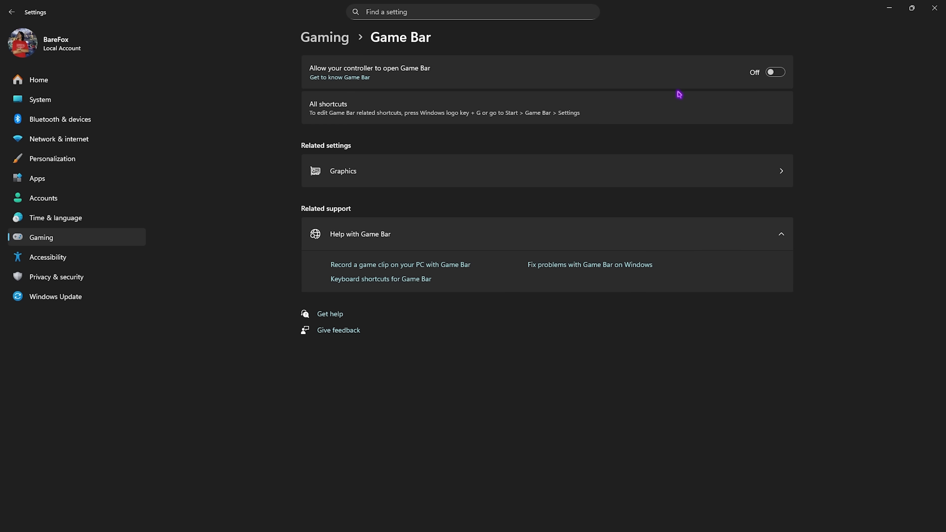
Check the Game Mode settings, then expand the advanced graphics settings on the related Graphics page
click(322, 37)
click(348, 141)
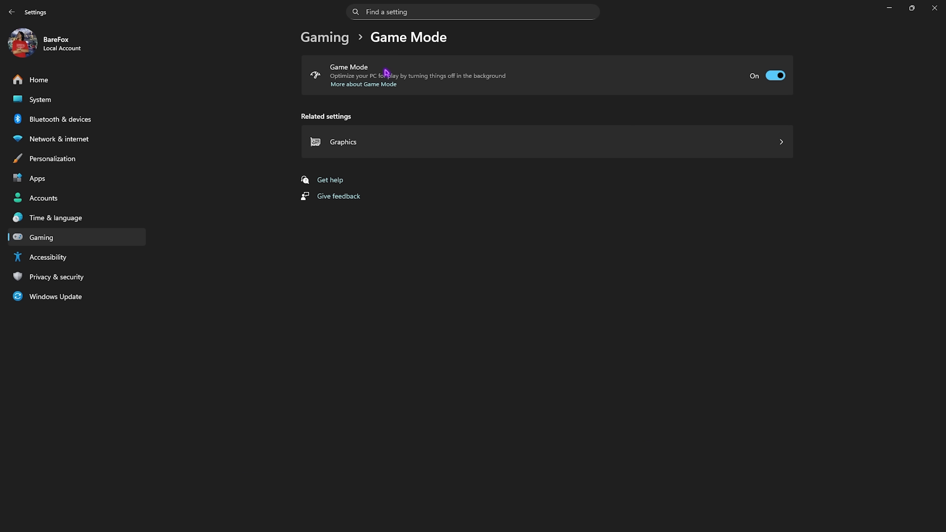
click(336, 150)
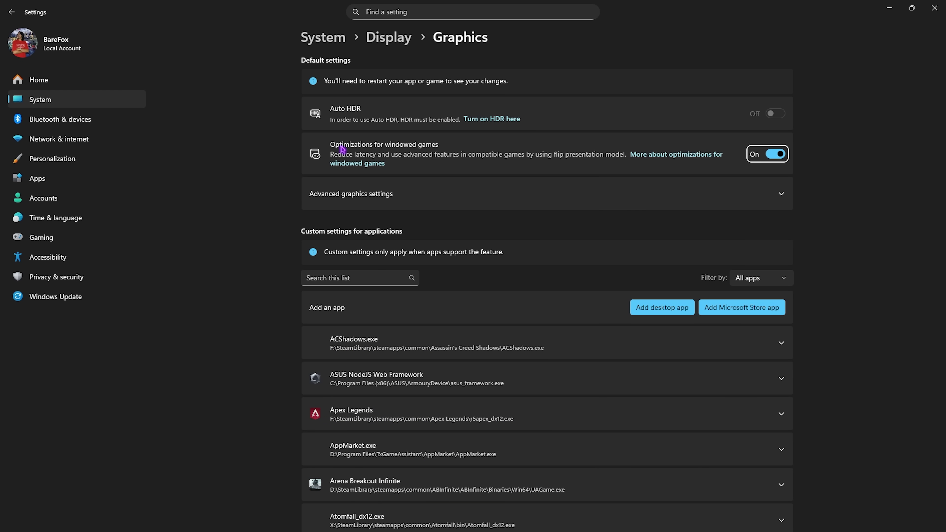
click(400, 195)
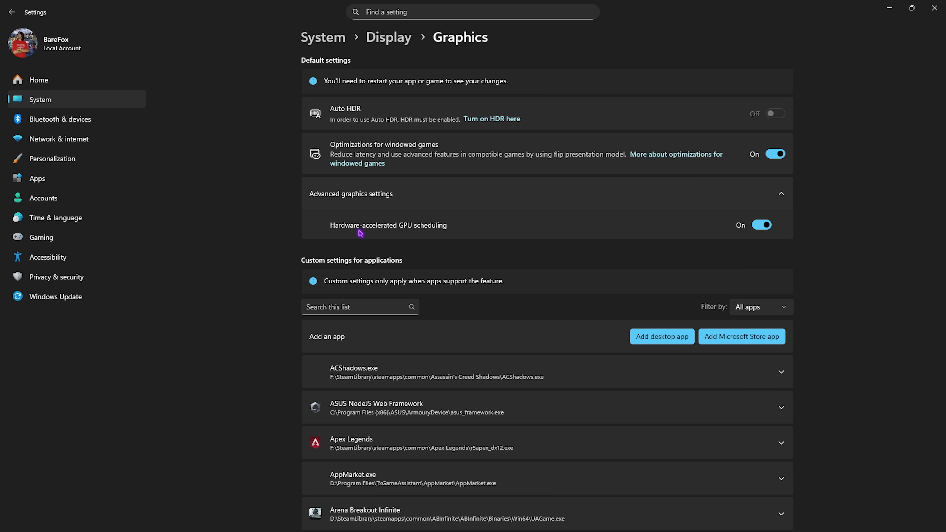
Add bf6.exe from SteamLibrary\steamapps\common\Battlefield 6 on the SATA SSD (X:) drive to the custom graphics application list
click(661, 336)
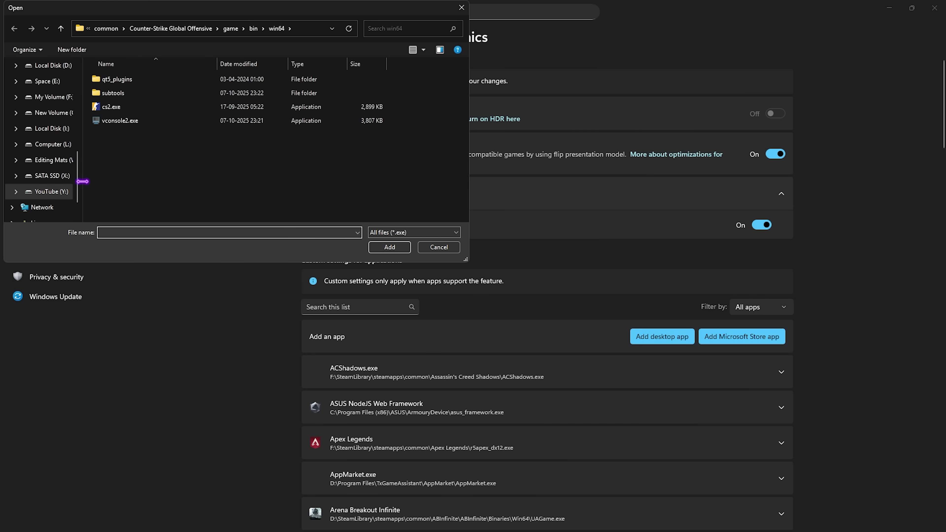
click(52, 176)
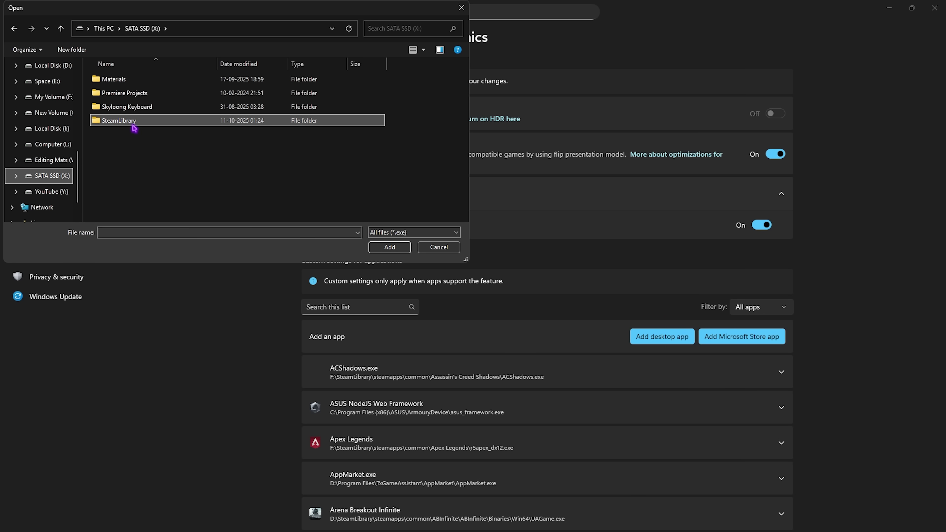
double_click(123, 120)
double_click(129, 80)
double_click(131, 80)
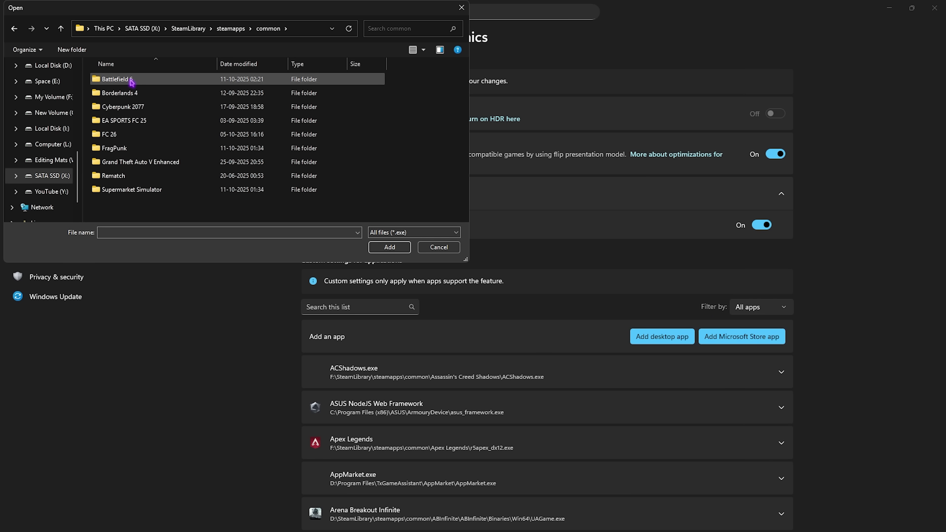
double_click(131, 80)
click(131, 162)
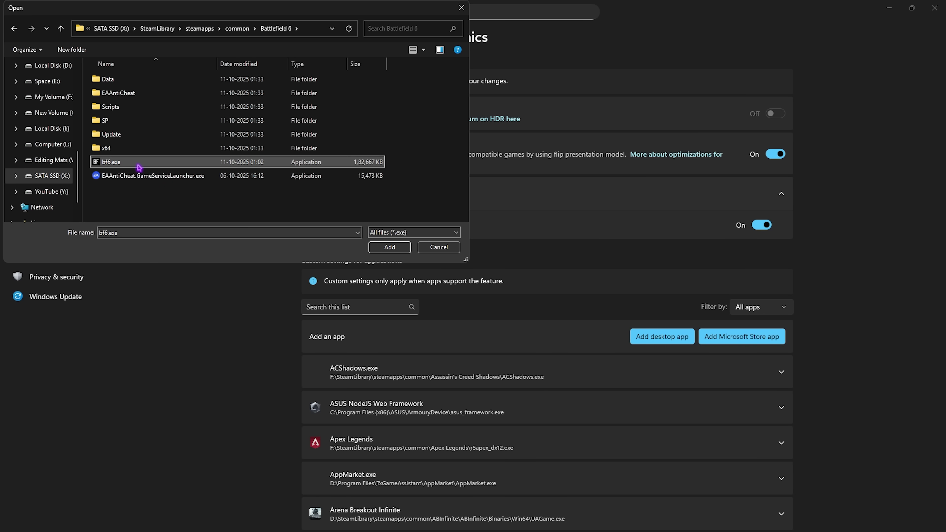
click(390, 247)
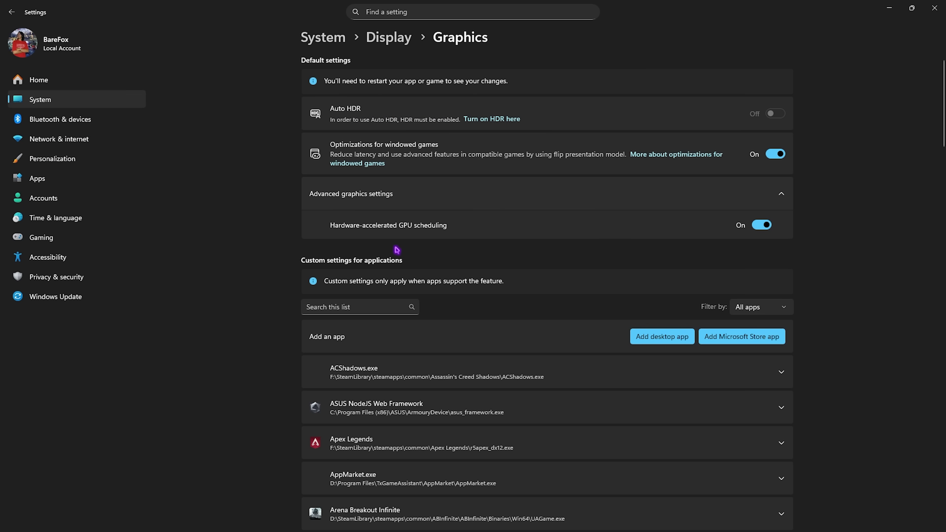
Set the GPU preference of Battlefield 6 to High Performance (NVIDIA GeForce RTX 2070 SUPER)
scroll(541, 256, down, 8)
click(345, 297)
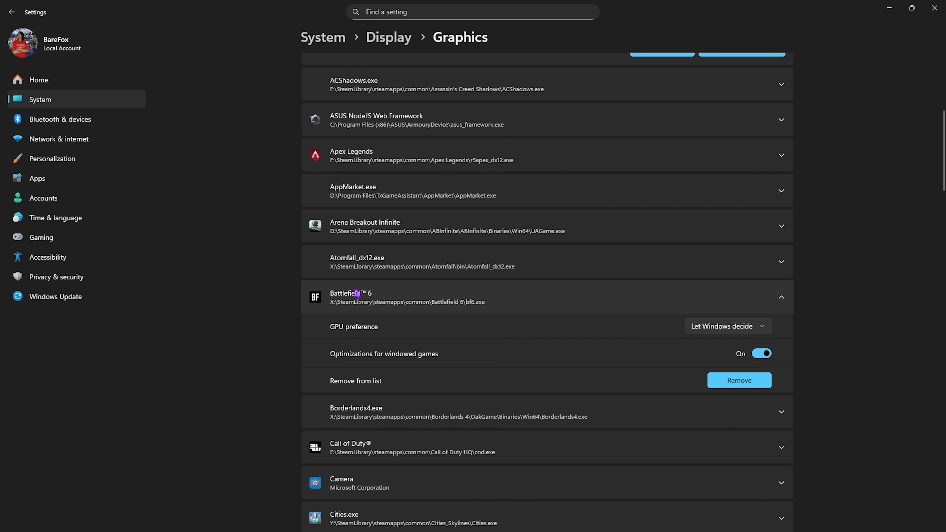
click(720, 331)
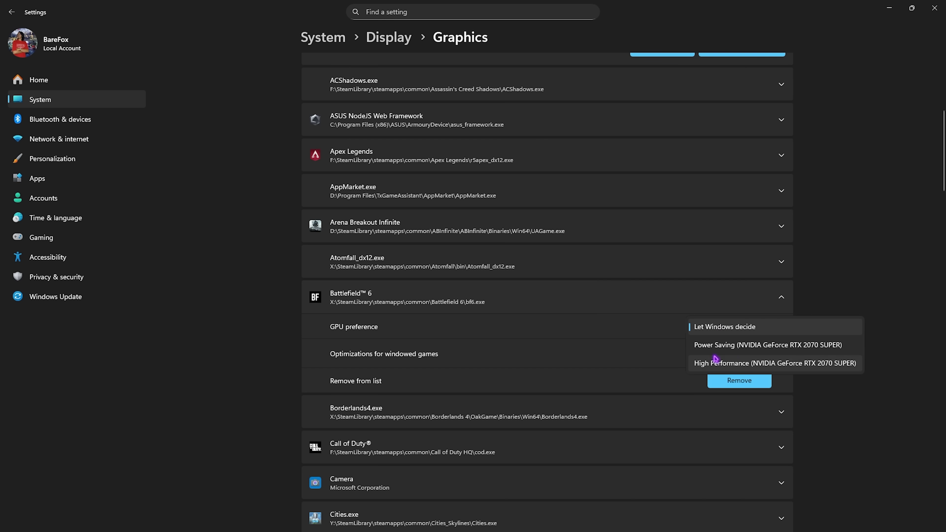
click(722, 360)
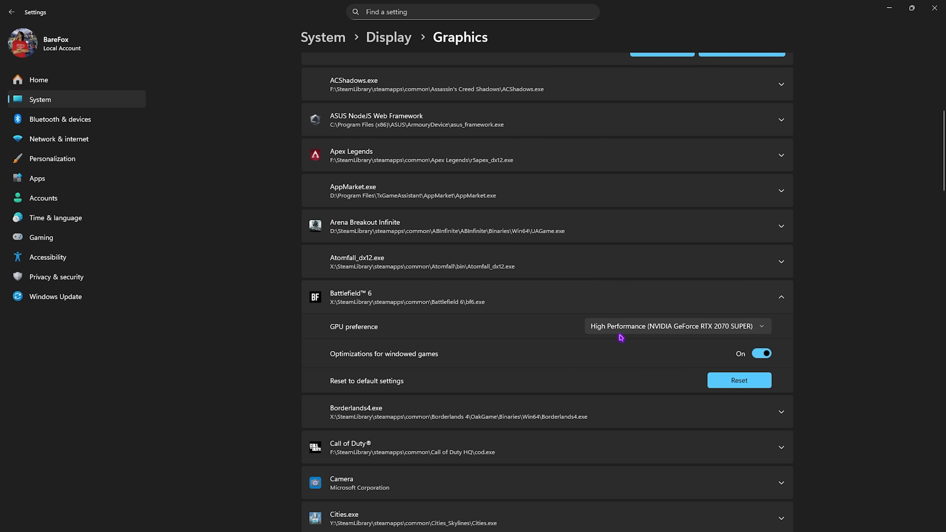
Open the Colors personalization settings and make sure transparency effects are switched off
click(52, 159)
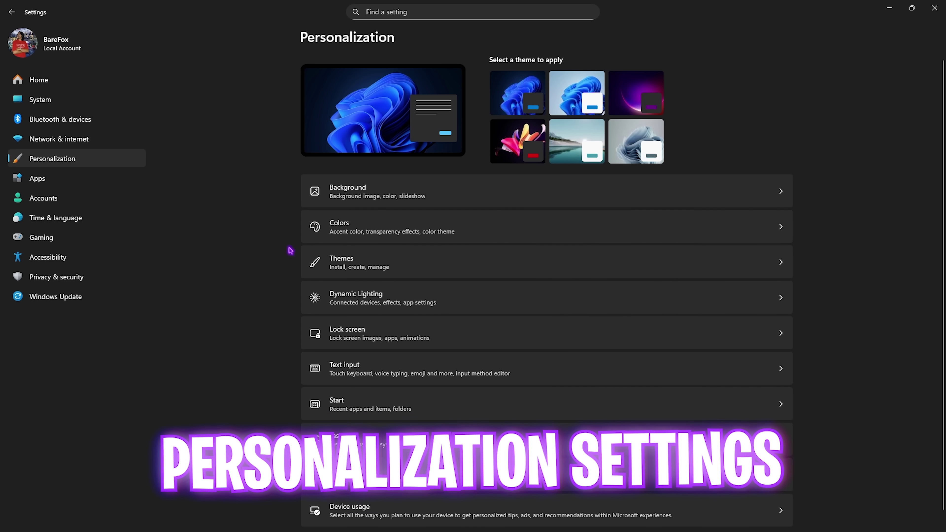
click(421, 229)
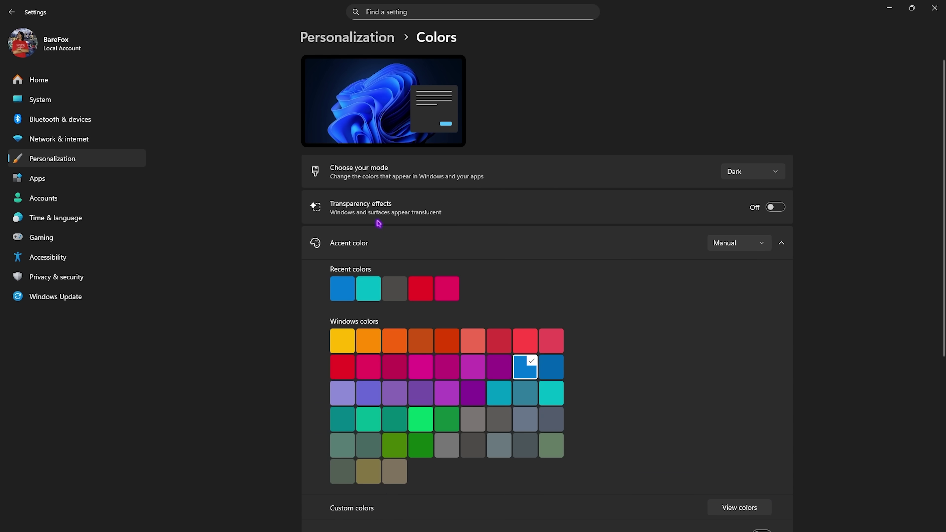
click(775, 207)
click(776, 208)
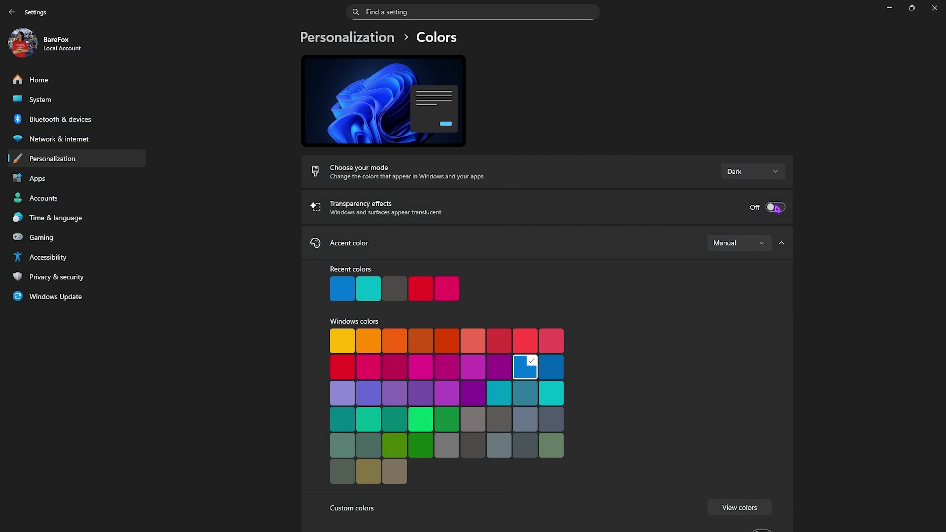
click(777, 209)
click(777, 209)
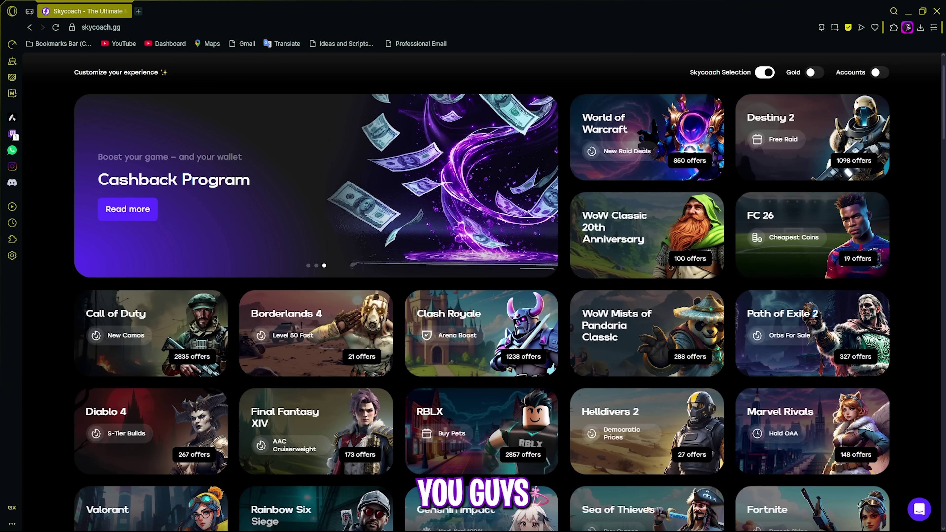
Browse the game offers on the Skycoach homepage in the web browser
scroll(303, 270, down, 2)
scroll(303, 270, down, 10)
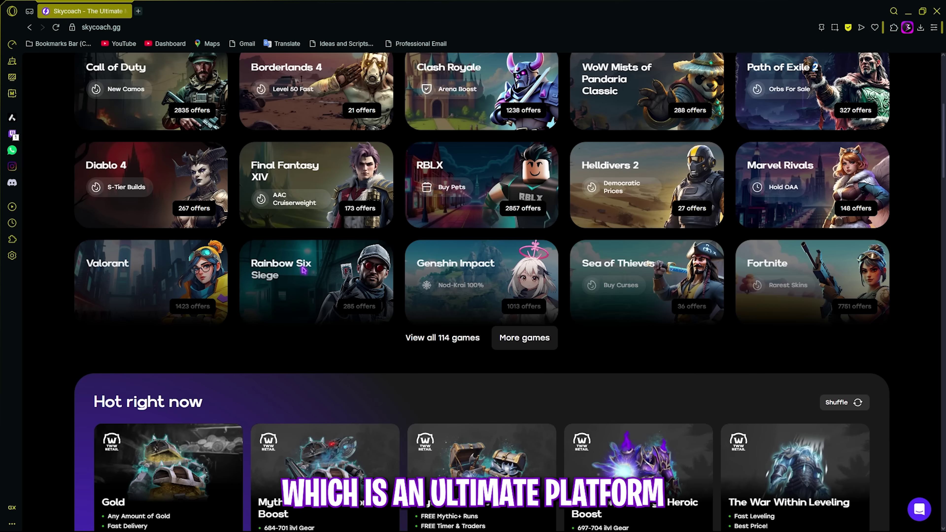
scroll(303, 270, up, 7)
scroll(303, 270, up, 5)
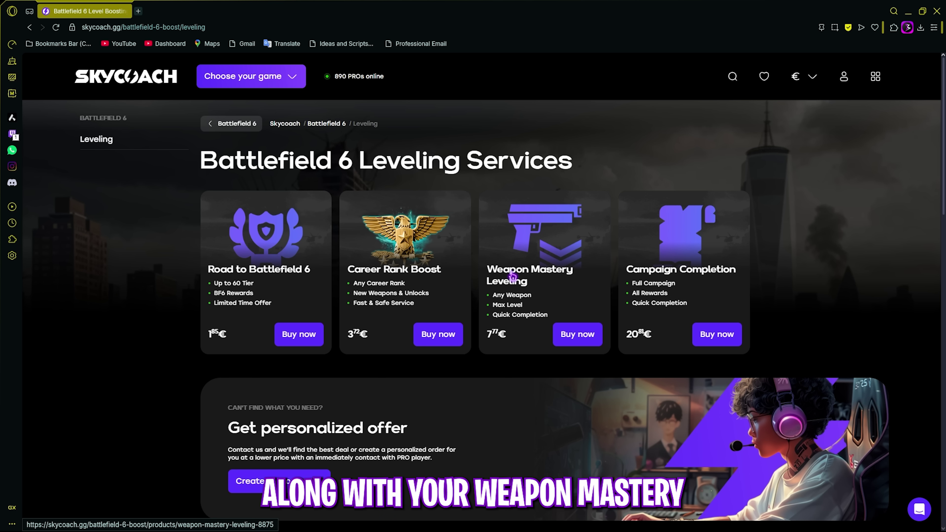
Switch the Skycoach prices to US dollars and open the Battlefield 6 Career Rank Boost service
click(803, 76)
click(808, 112)
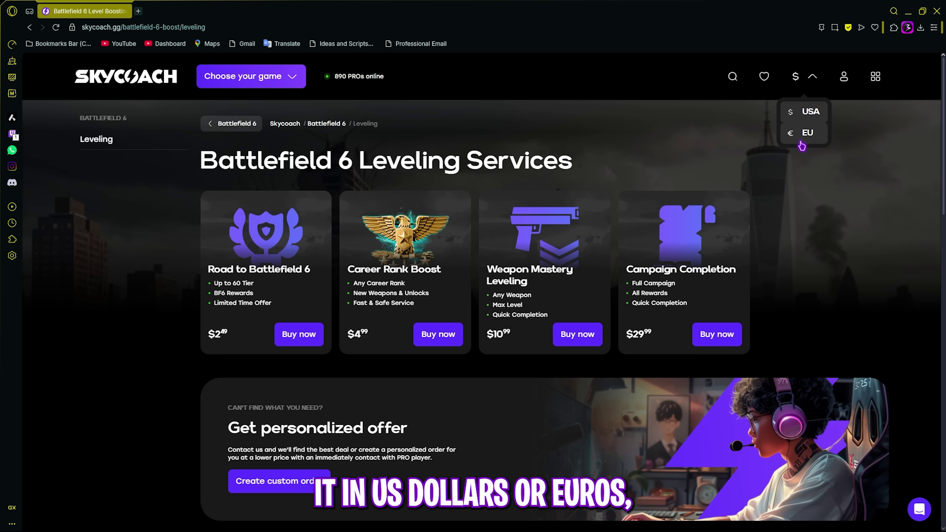
click(432, 304)
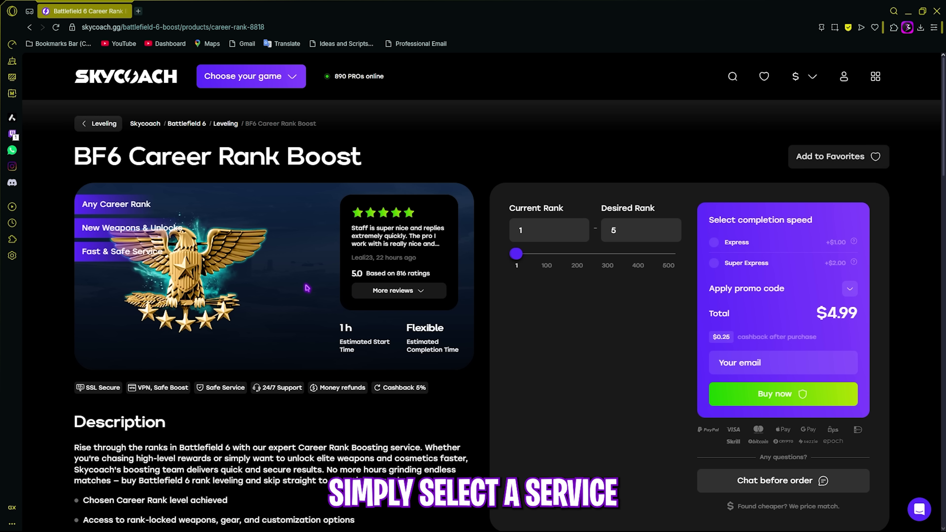
Set the desired rank to 15 for the BF6 Career Rank Boost
click(543, 225)
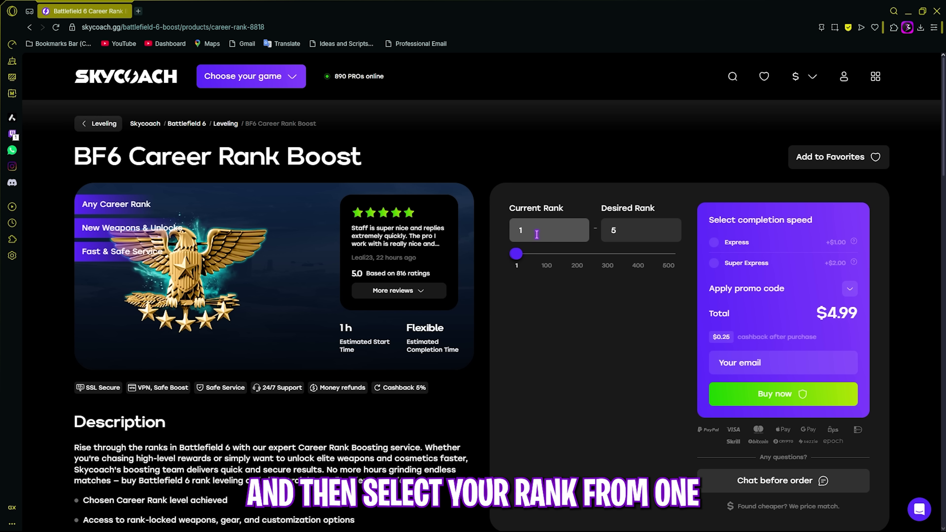
click(619, 229)
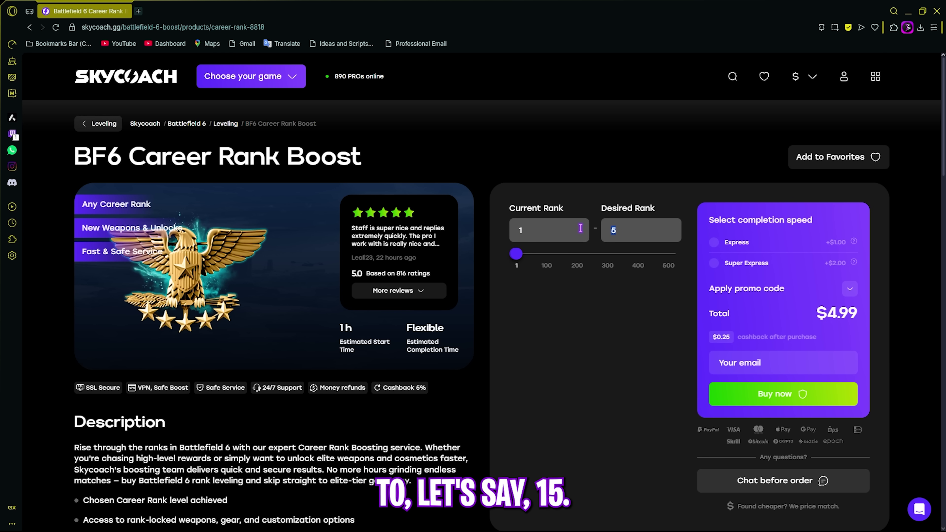
text(15)
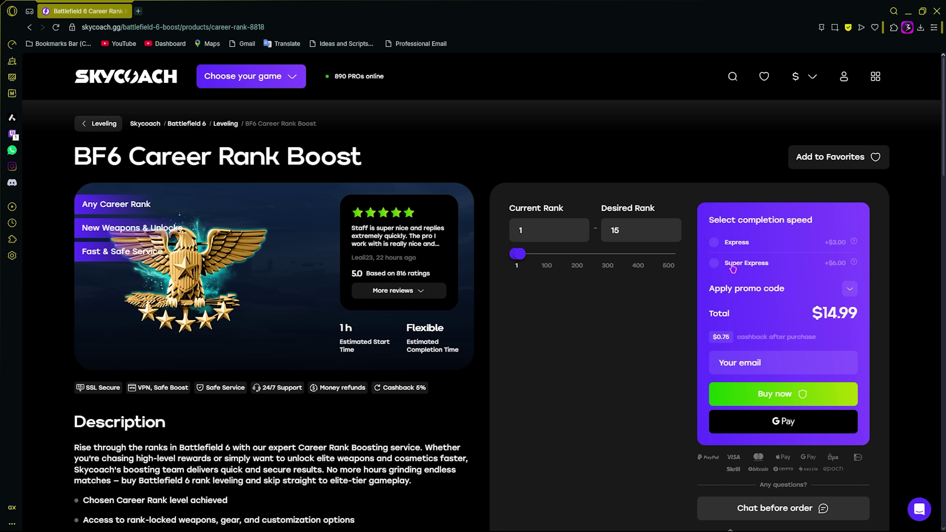
scroll(744, 266, down, 3)
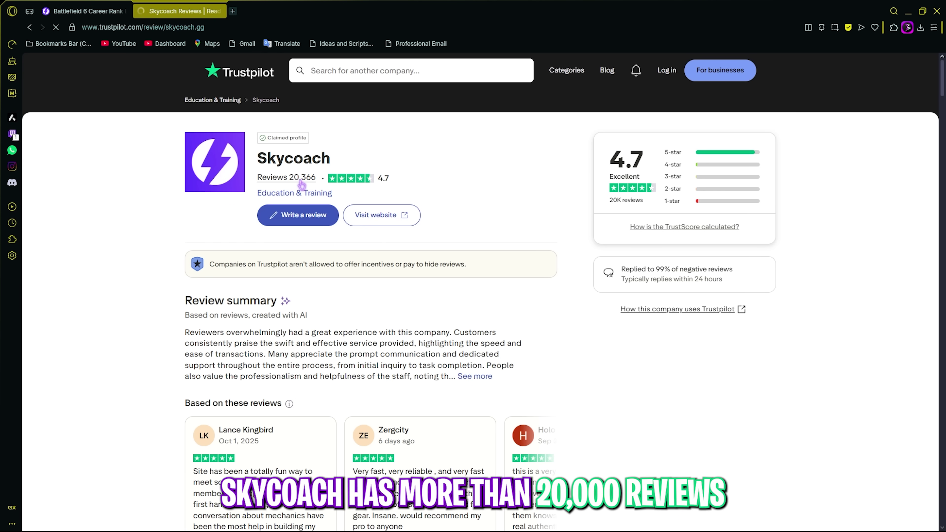
Examine Skycoach's Trustpilot reviews and the company statistics and customer feedback on its homepage
scroll(242, 249, down, 2)
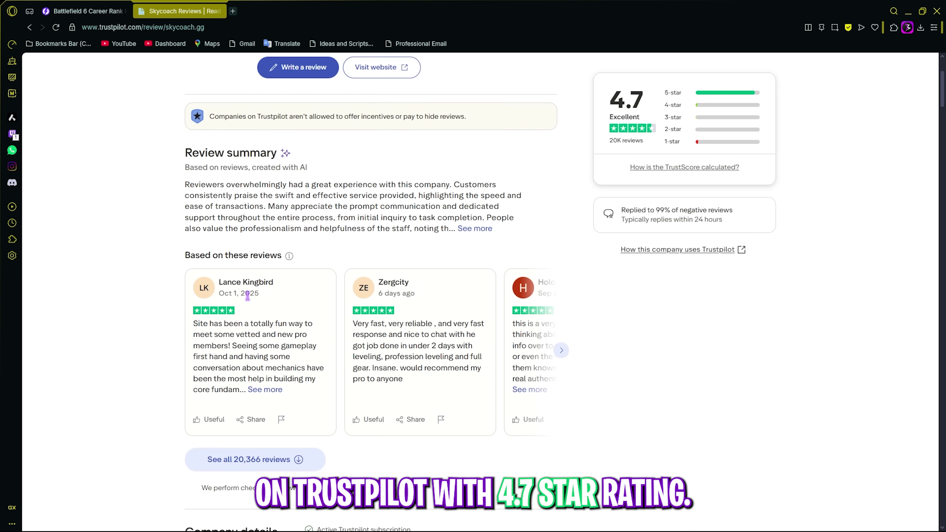
scroll(247, 295, up, 1)
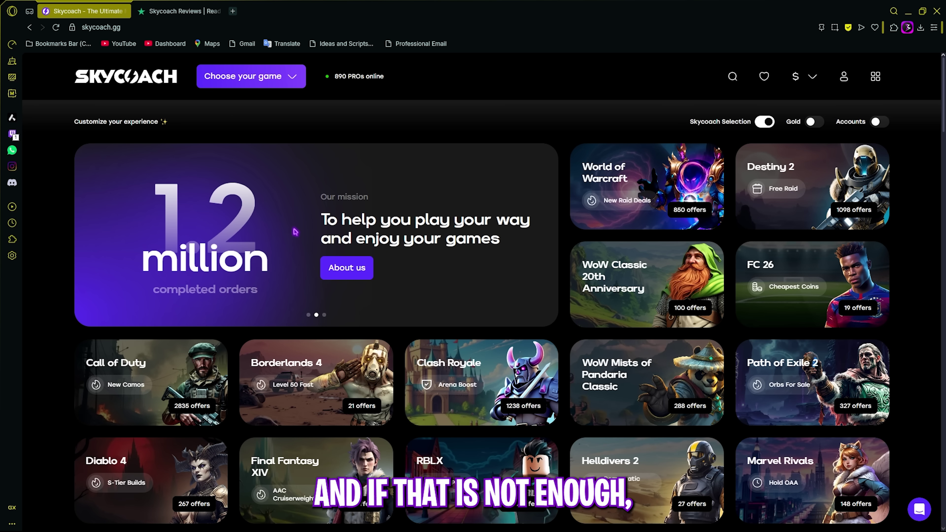
scroll(295, 231, down, 10)
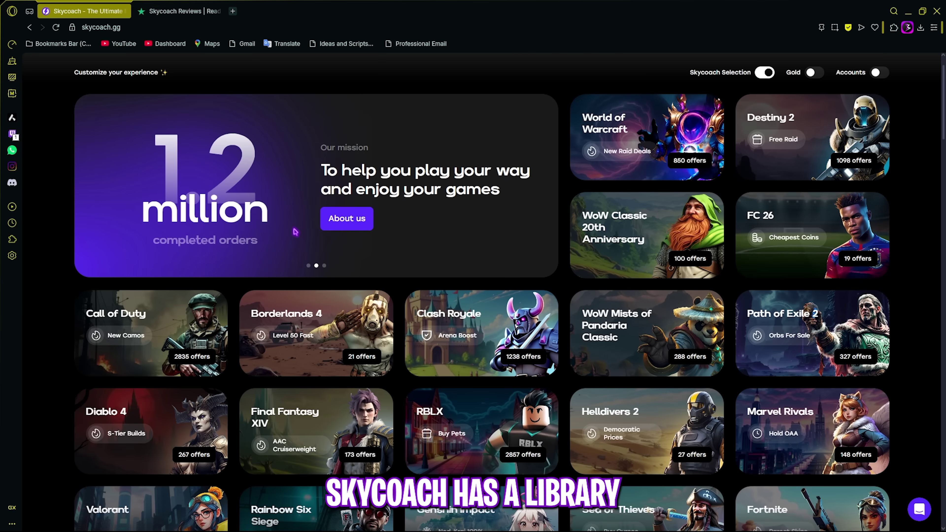
scroll(296, 232, down, 11)
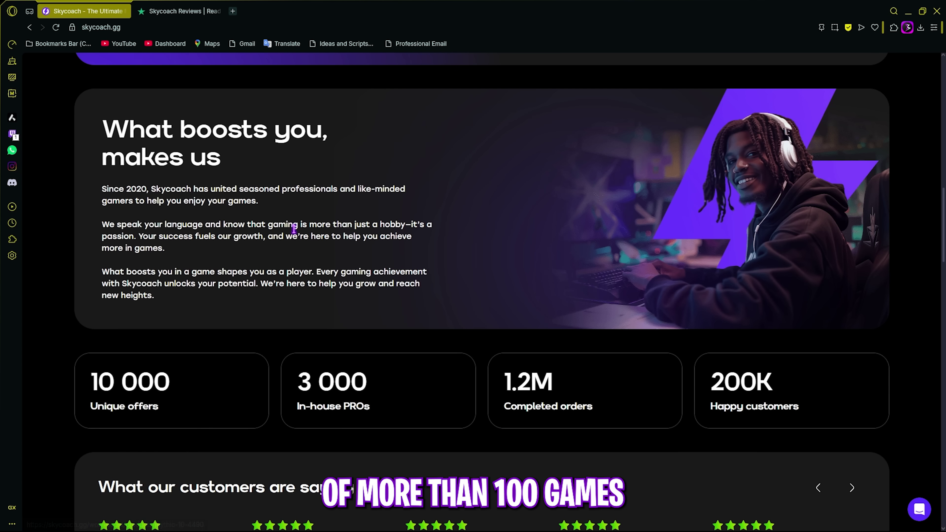
scroll(269, 266, down, 1)
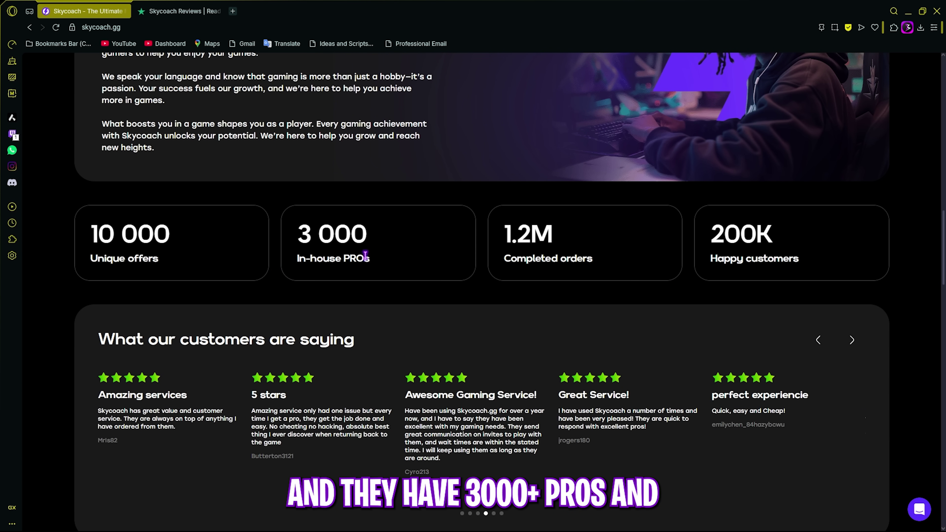
drag(503, 232, 584, 237)
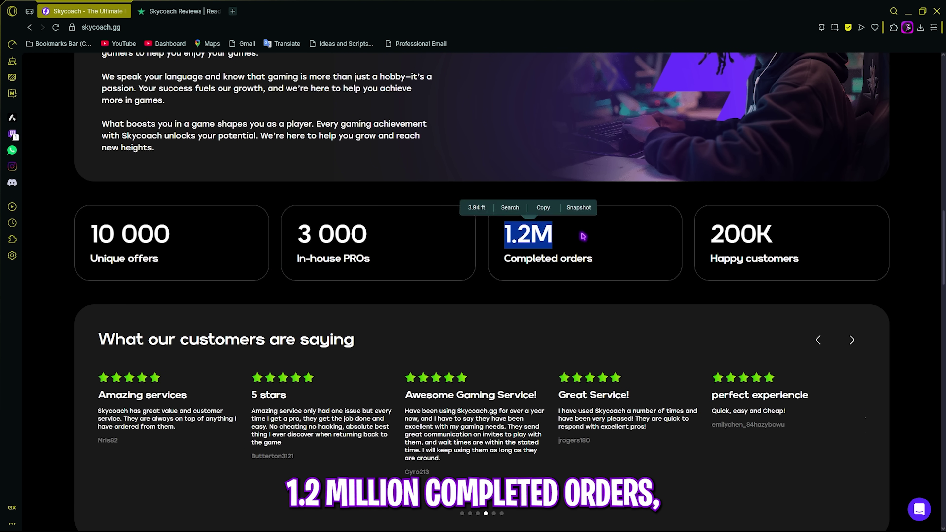
click(665, 251)
scroll(682, 253, down, 15)
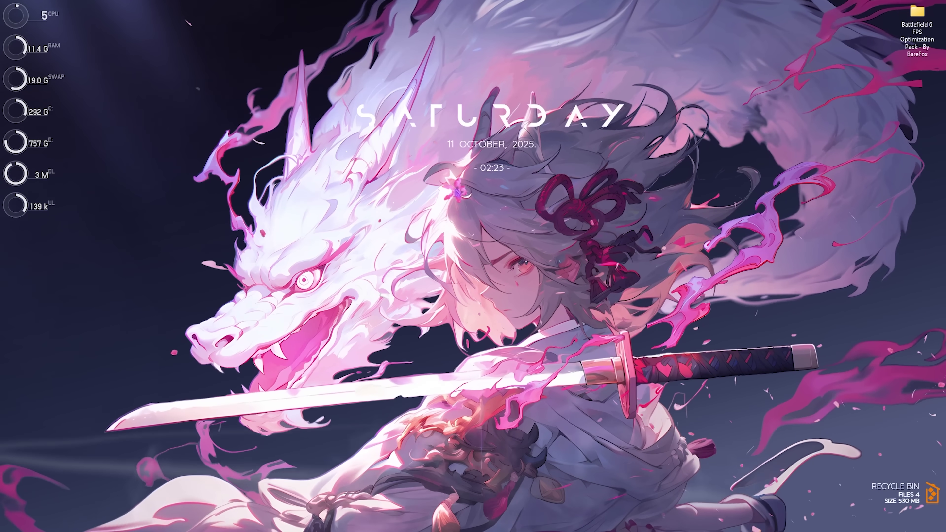
Launch Steam and open the local installation folder of Battlefield 6 from the library
key(super)
text(steam)
key(Return)
right_click(250, 259)
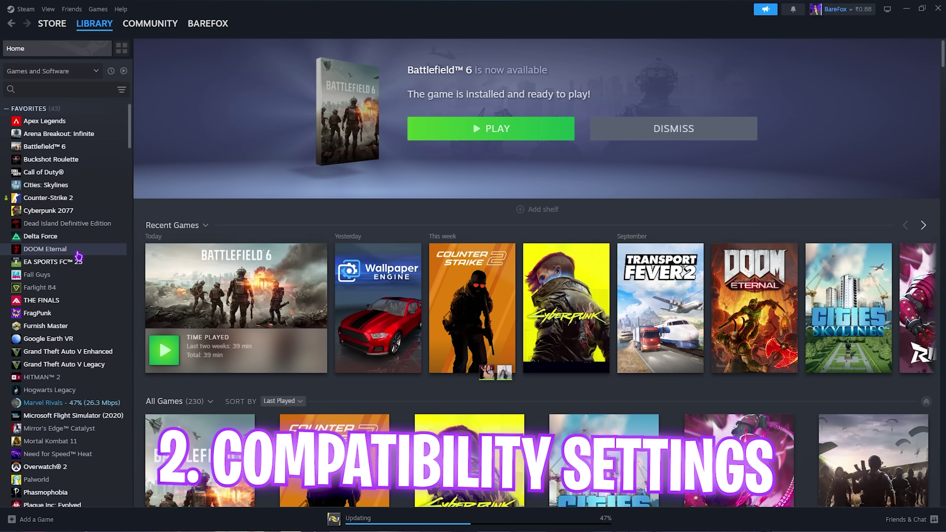
mouse_move(289, 318)
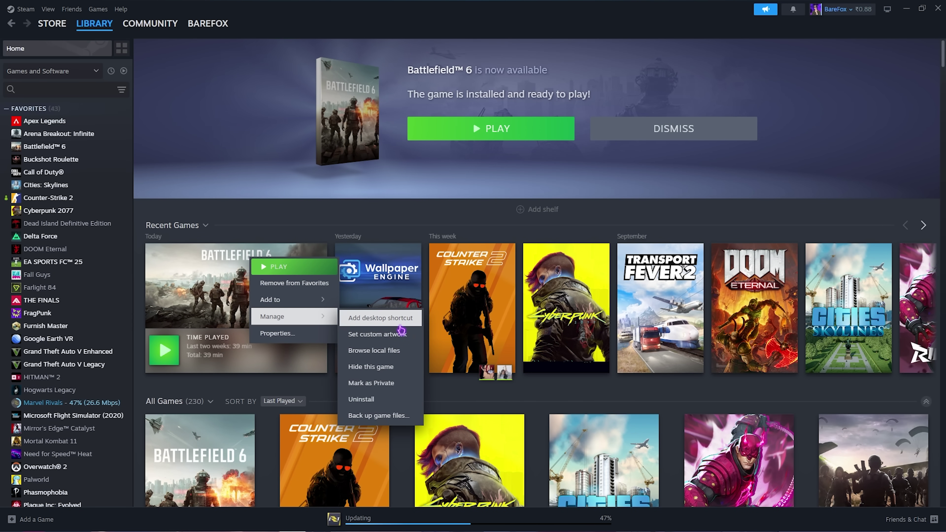
click(393, 351)
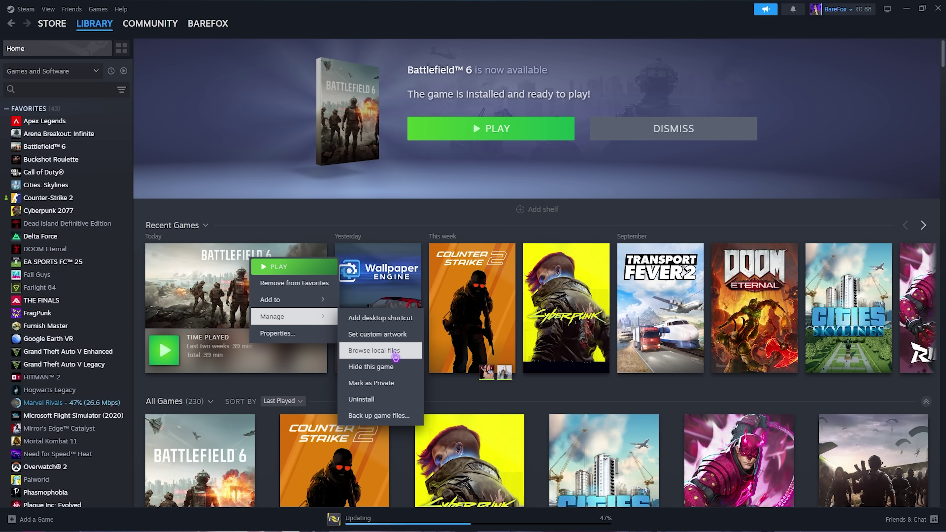
Open the compatibility properties of bf6.exe and enable "Disable fullscreen optimizations"
click(124, 195)
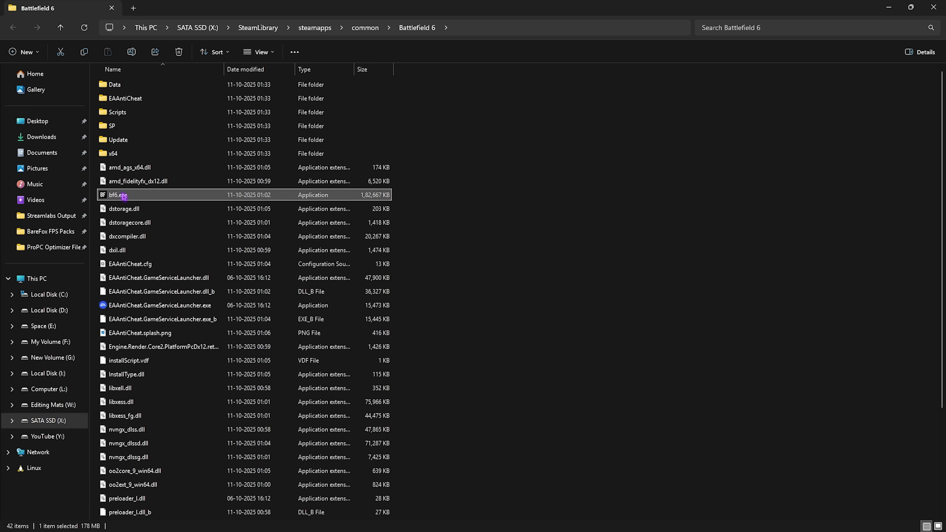
right_click(135, 196)
click(171, 358)
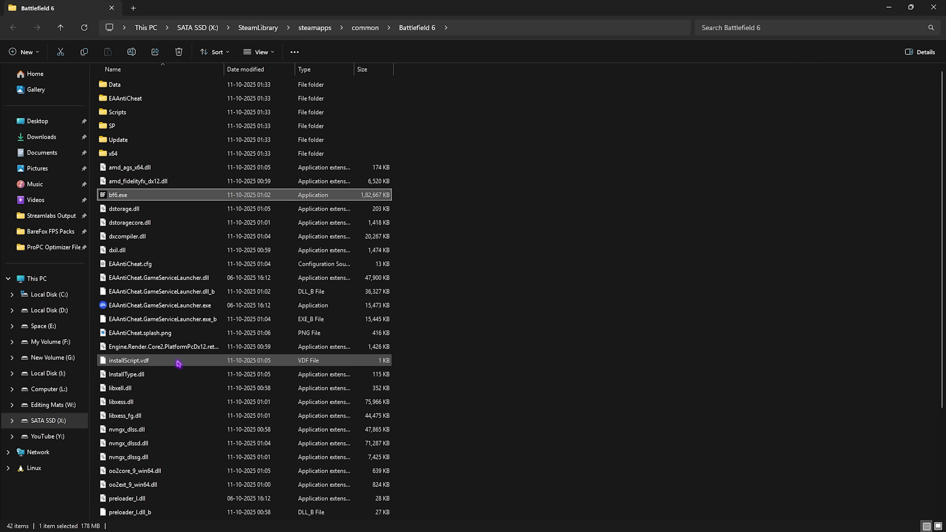
click(227, 226)
click(249, 340)
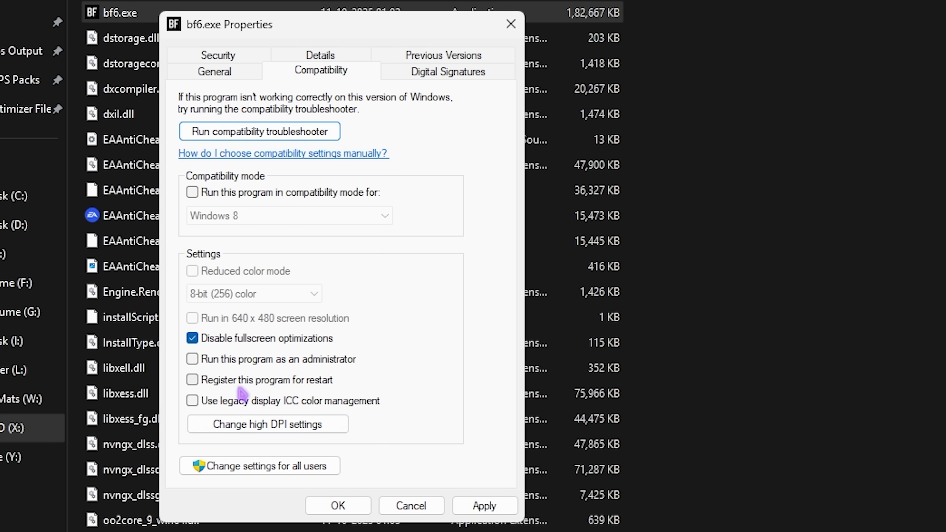
Override the high DPI scaling behavior of bf6.exe with scaling performed by Application, apply the properties, and close the folder
click(266, 424)
click(273, 373)
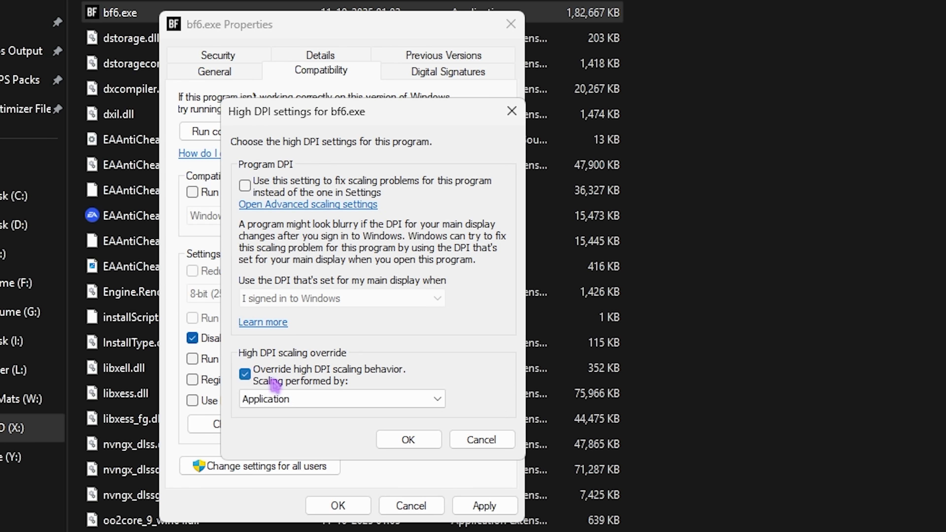
click(408, 440)
click(484, 506)
key(Return)
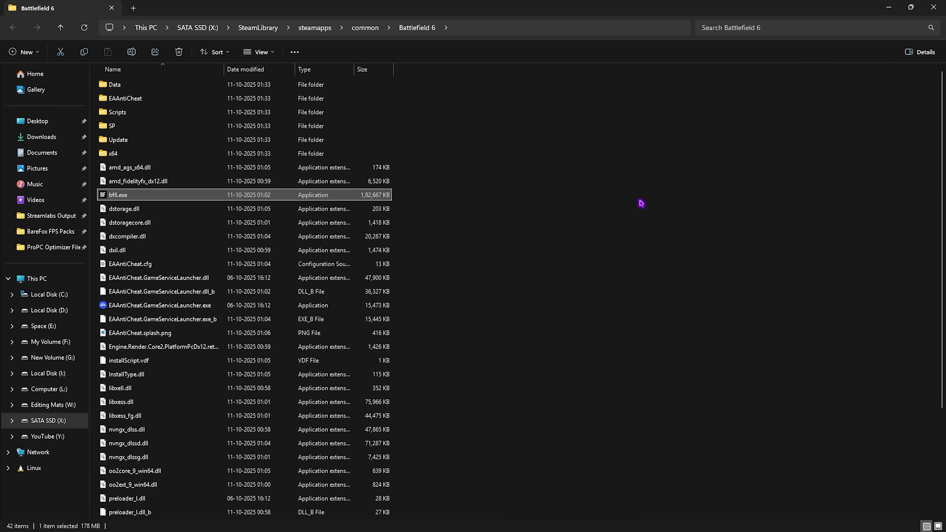
click(933, 7)
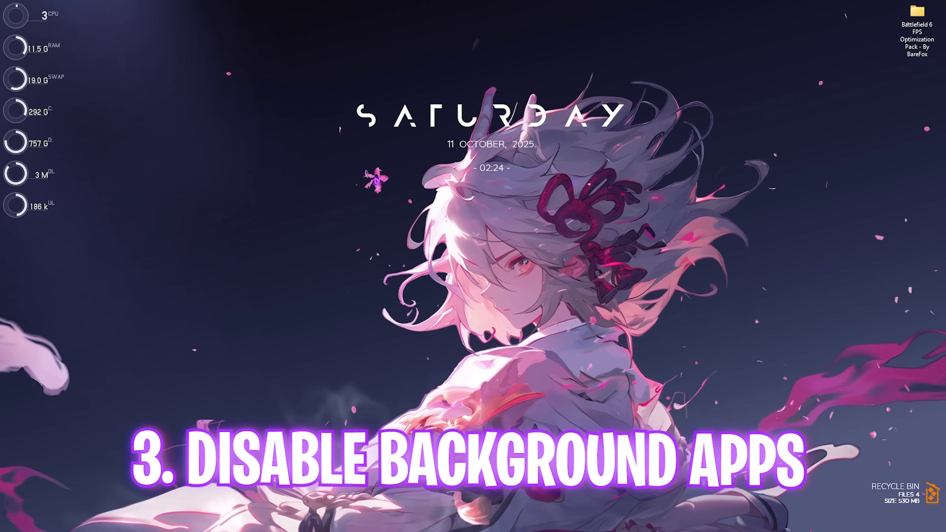
key(super)
text(edit group policy)
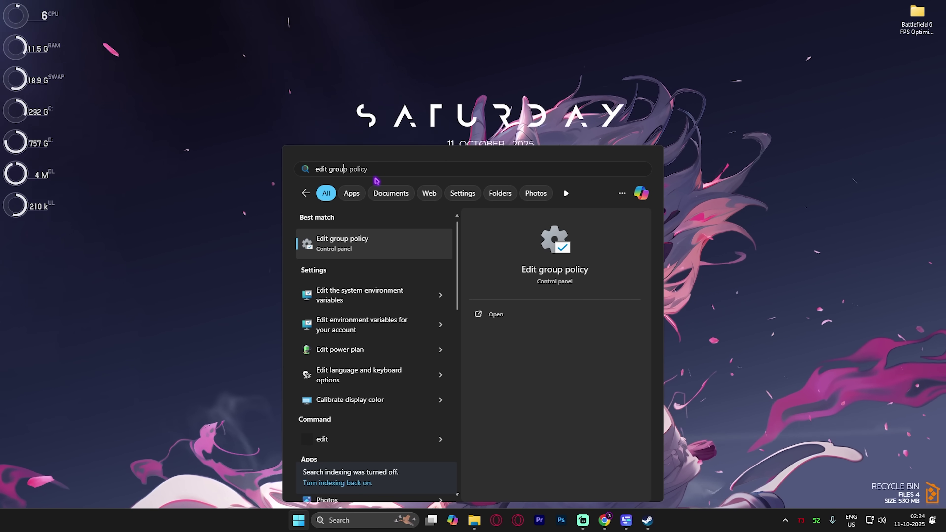
key(Return)
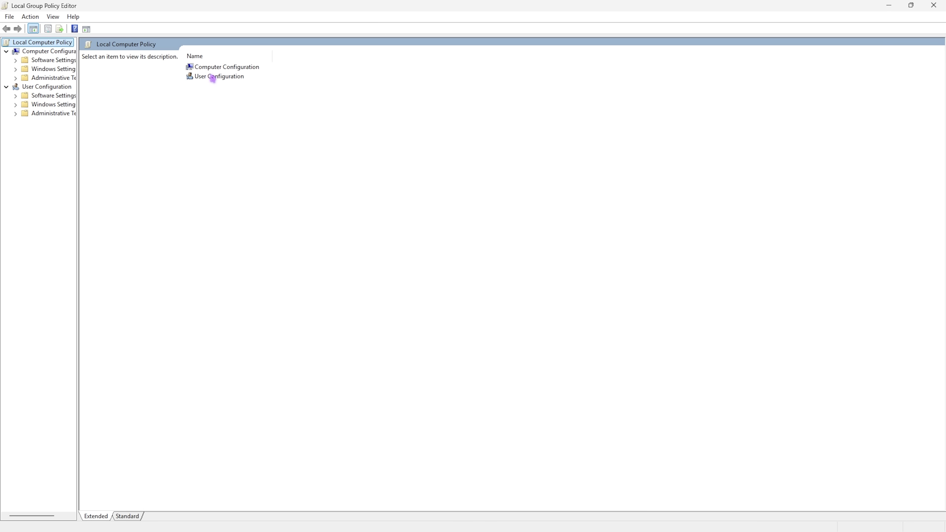
double_click(222, 68)
double_click(214, 88)
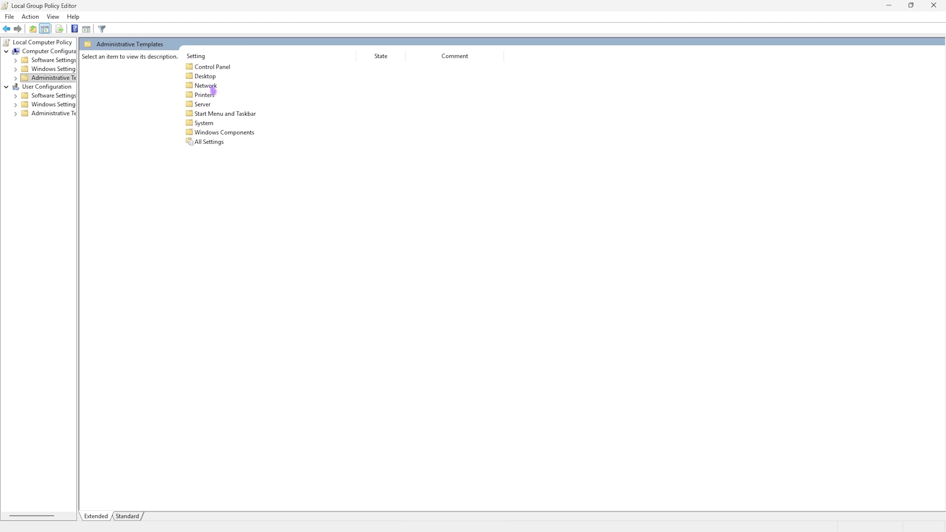
double_click(213, 133)
double_click(217, 104)
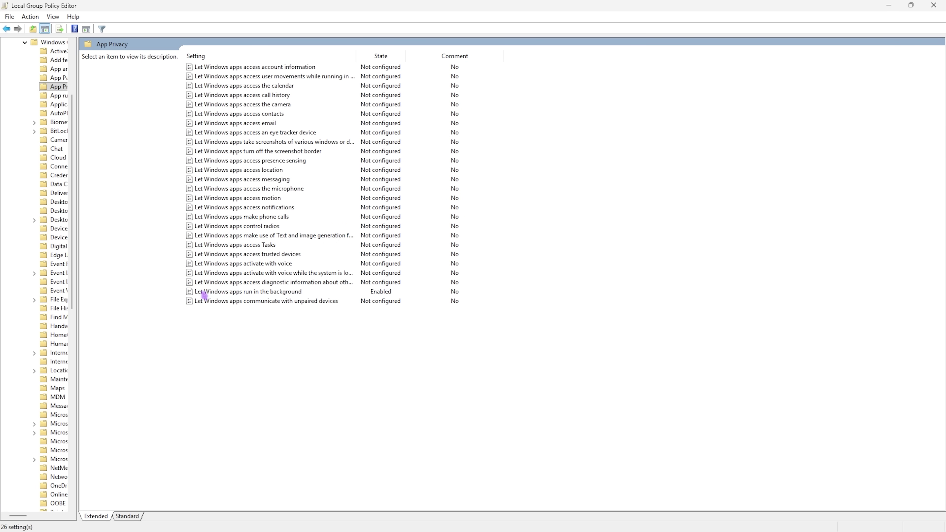
double_click(207, 292)
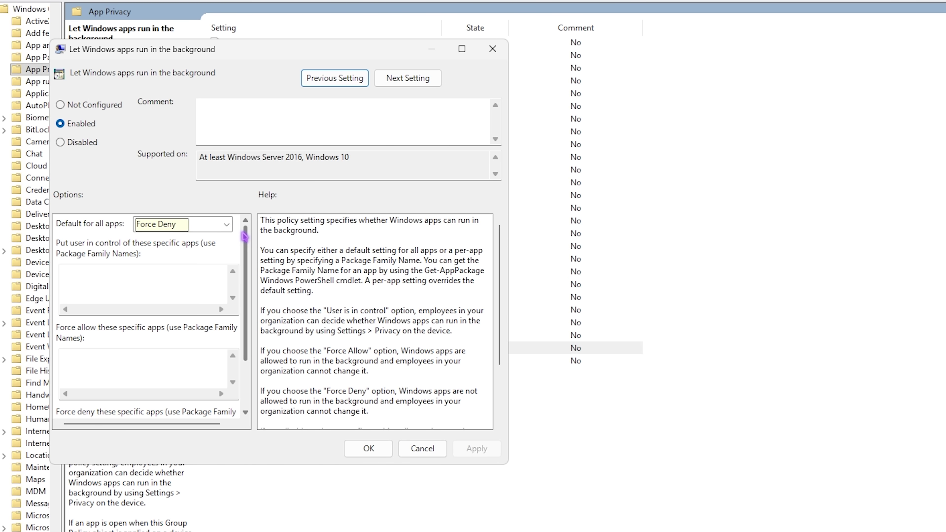
click(367, 448)
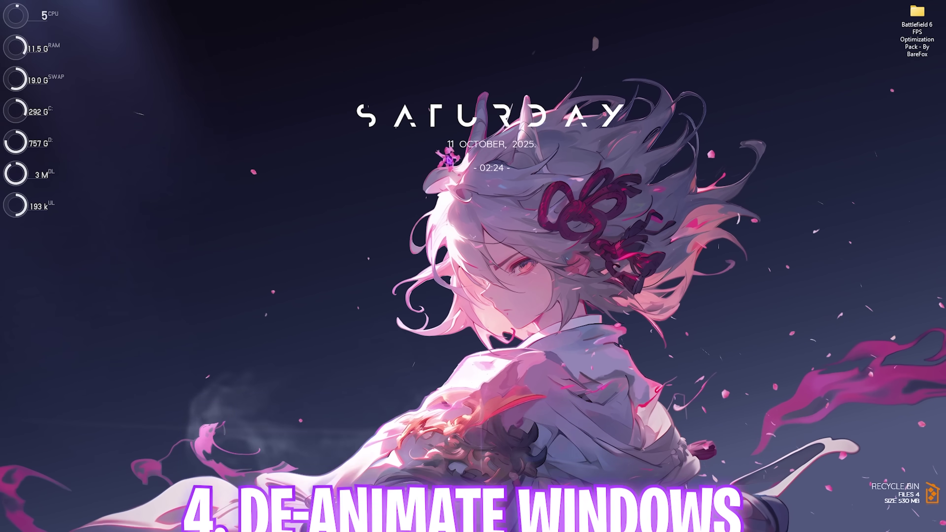
Apply custom Windows visual effects with only taskbar animations, taskbar thumbnail previews, thumbnails instead of icons, window contents while dragging and smooth screen fonts
key(super)
text(adj)
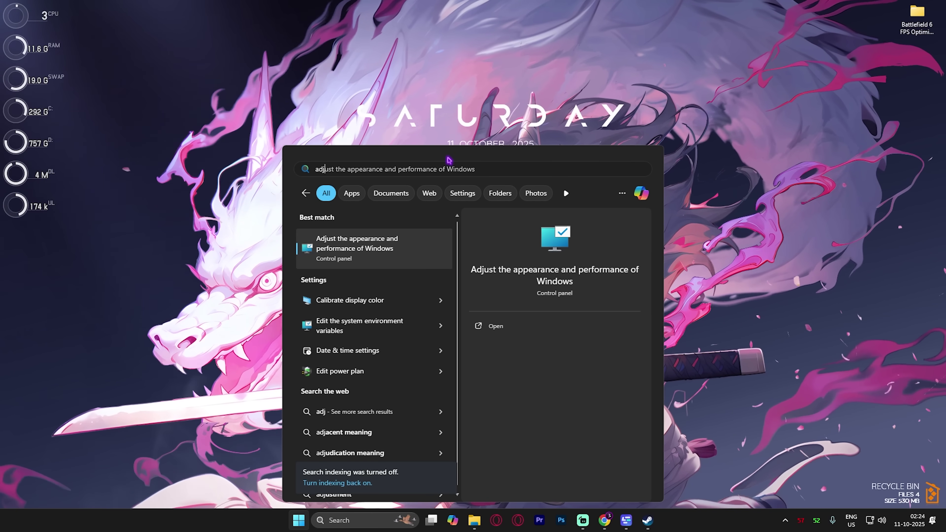
key(Return)
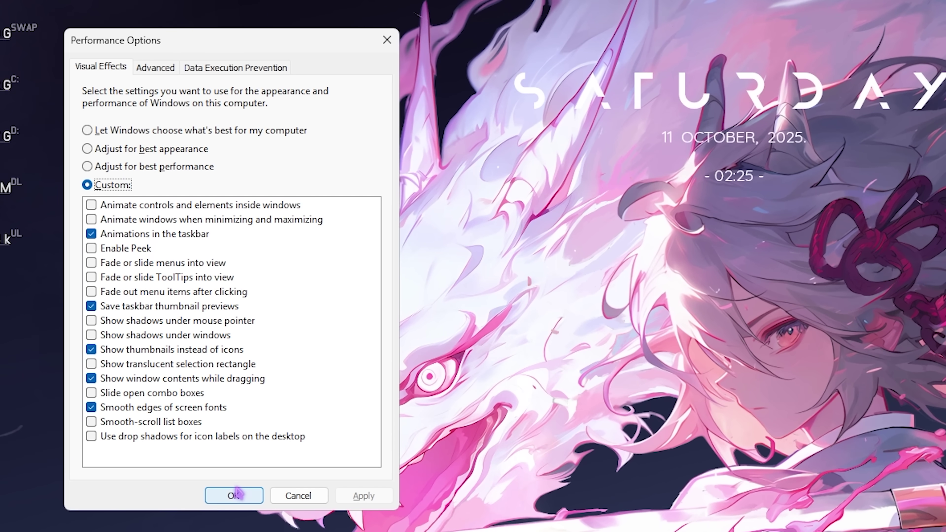
click(234, 495)
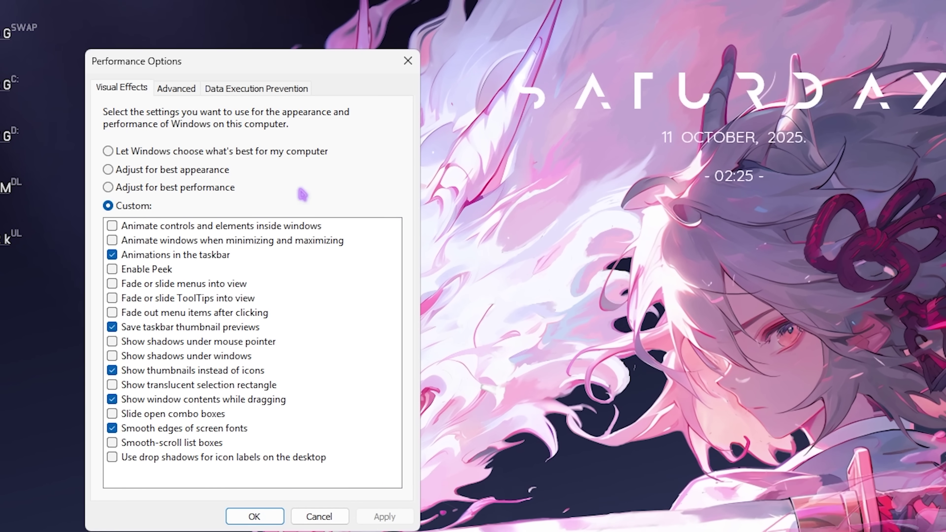
Set processor scheduling to favor Programs and the custom initial paging file size for drive C: to 1024 MB
click(183, 93)
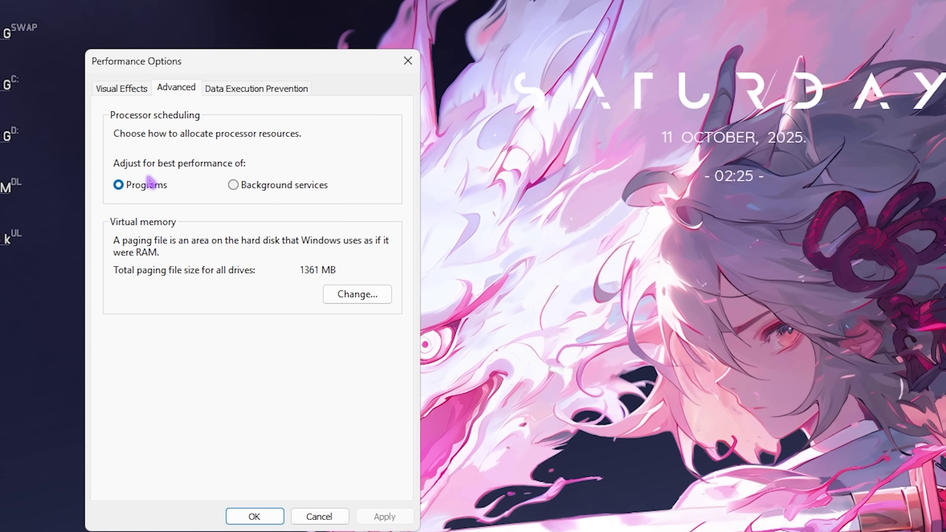
click(149, 188)
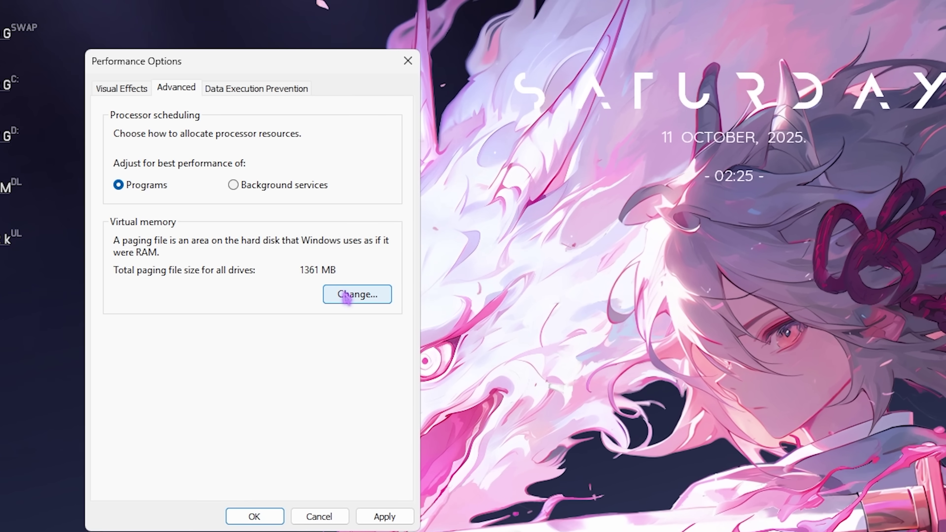
click(345, 294)
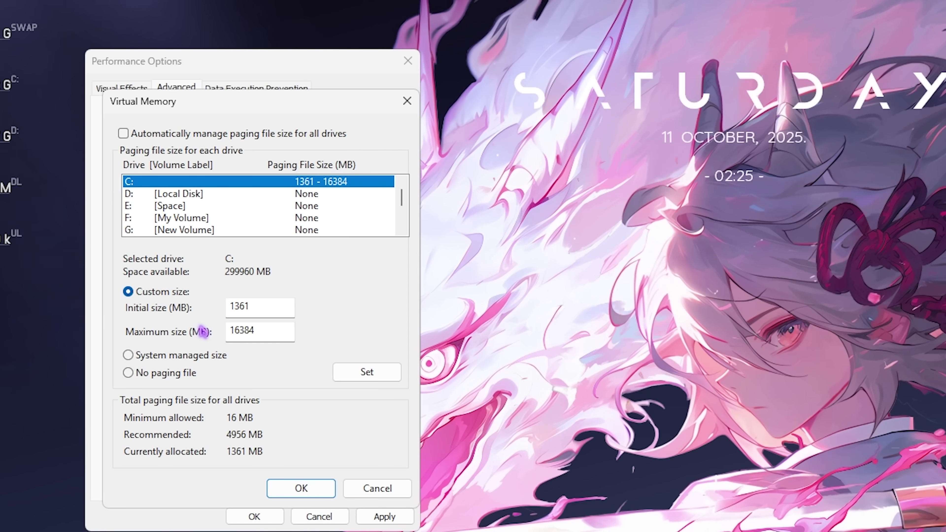
double_click(250, 311)
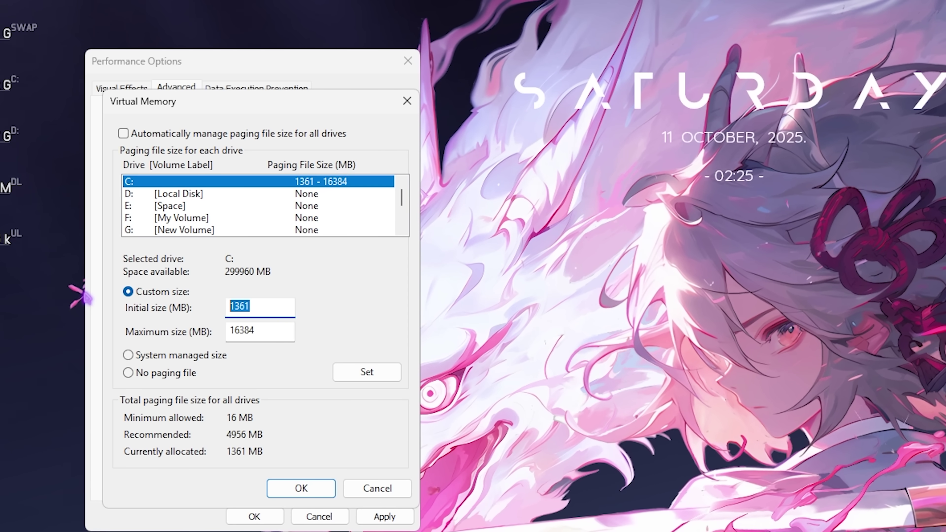
text(1024)
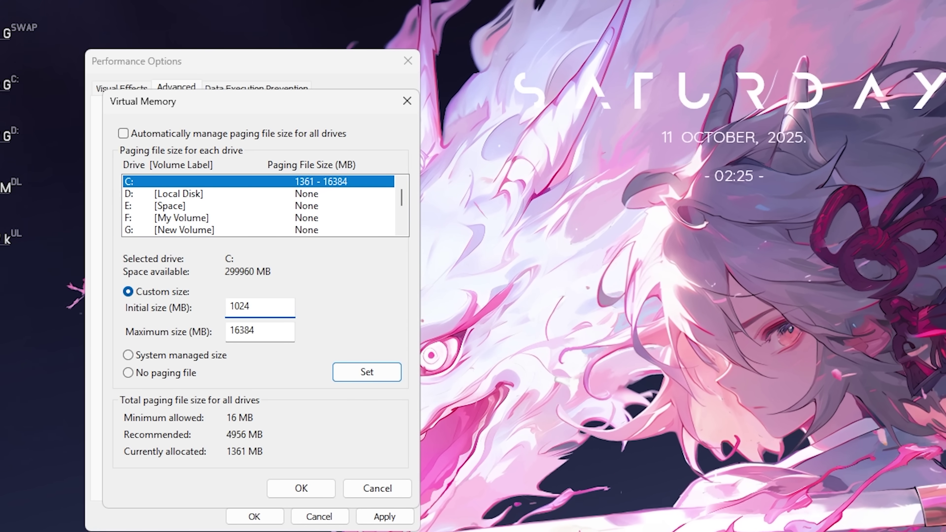
Open Calculator beside the Virtual Memory dialog and multiply 32 by 1024
key(super)
text(calculator)
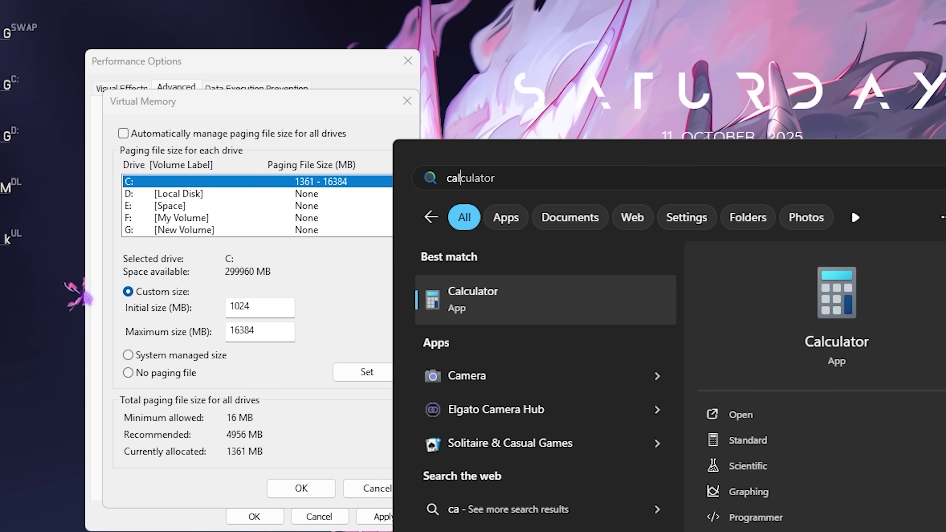
key(Return)
drag(550, 58, 514, 65)
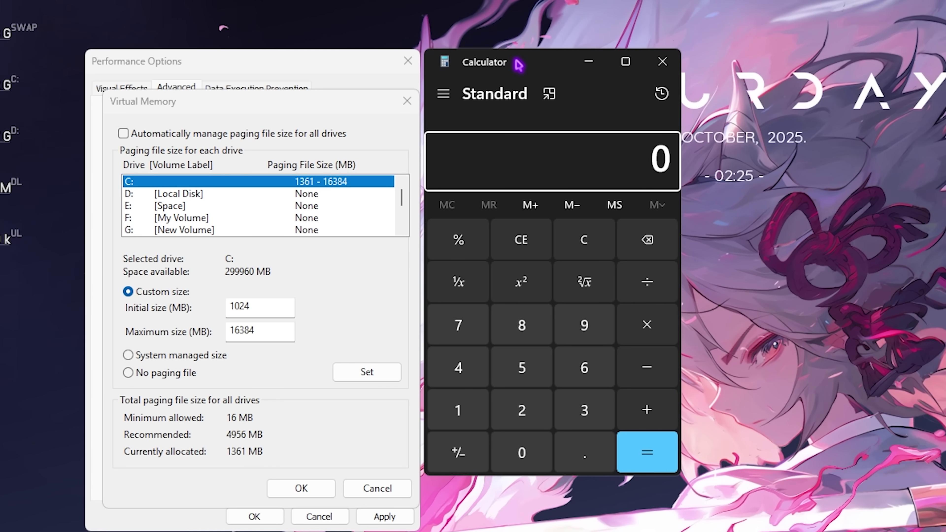
click(583, 410)
click(520, 410)
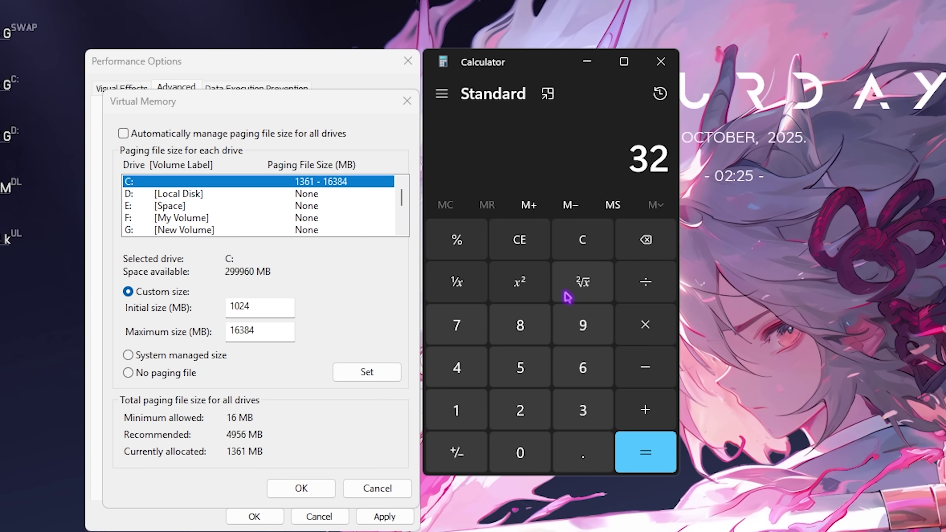
click(641, 324)
click(456, 409)
click(520, 453)
click(520, 409)
click(457, 367)
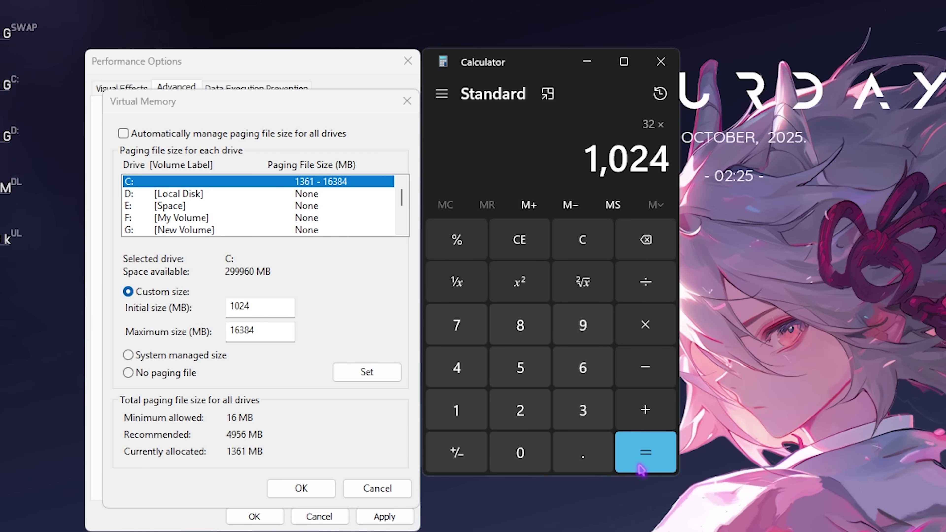
click(640, 469)
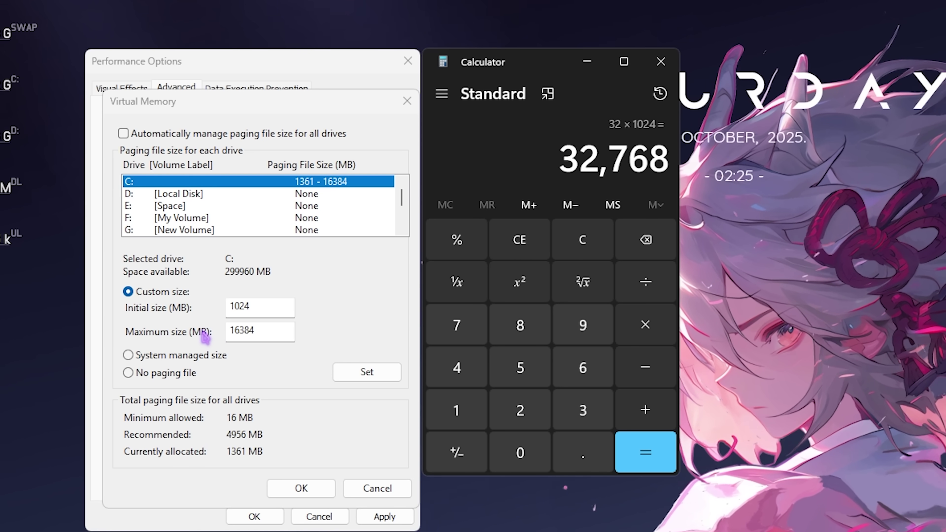
Look up the installed physical memory (RAM) in System Information
key(super)
text(system information)
key(Return)
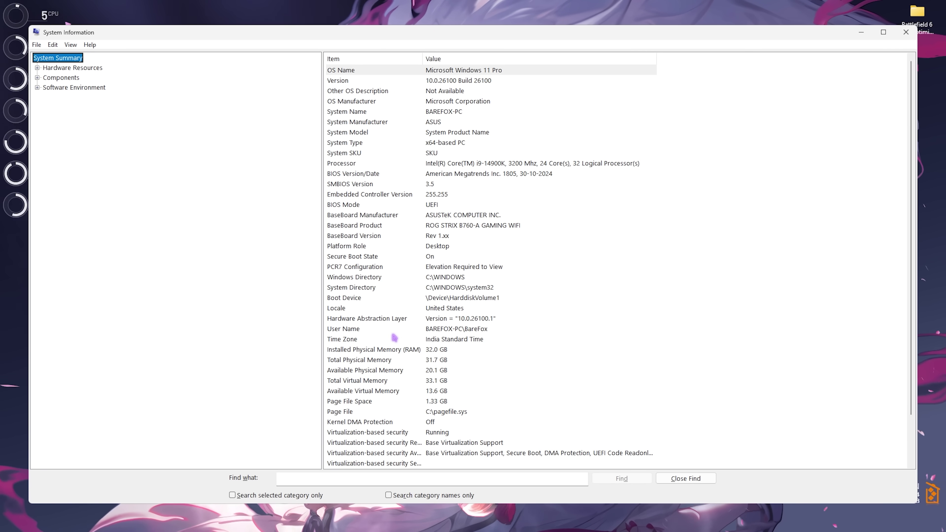
click(395, 349)
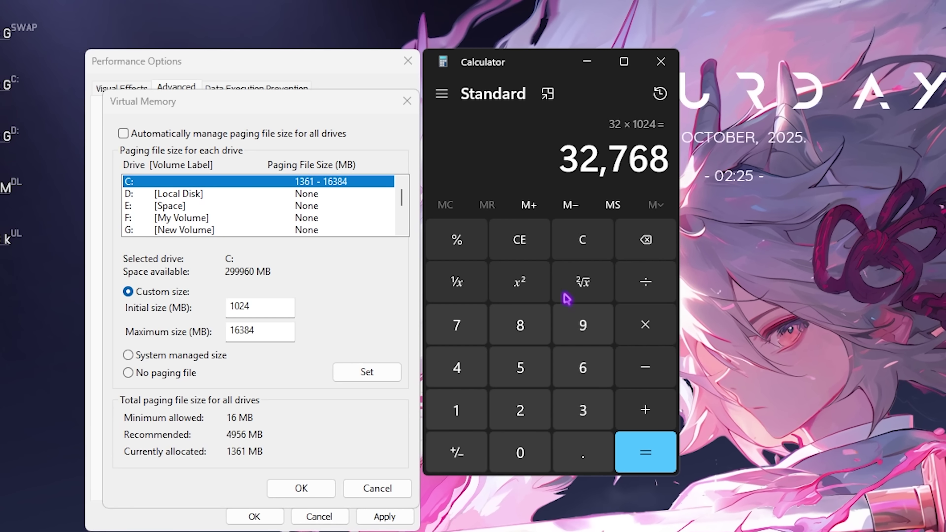
Divide the calculated memory size by 2 and copy the result
click(646, 282)
click(525, 421)
key(Return)
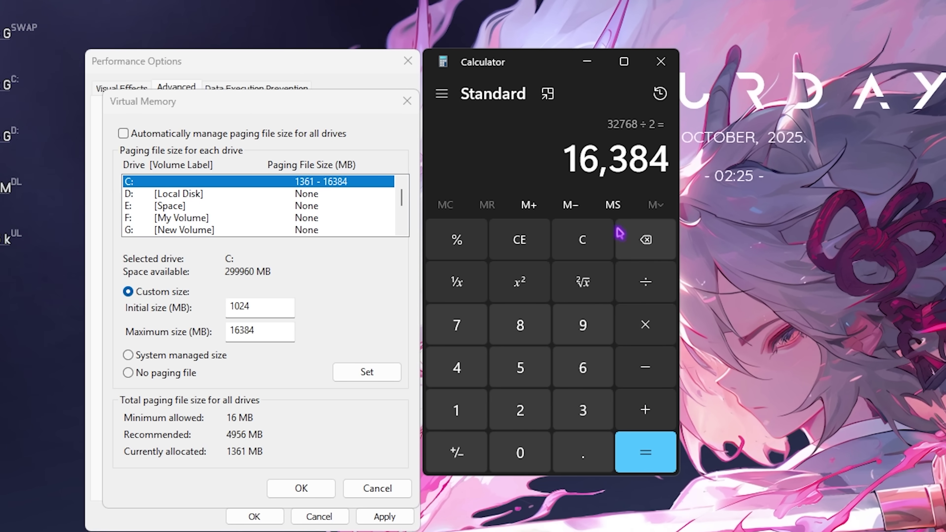
key(ctrl+c)
Close Calculator, set the C: paging file with a maximum size of 16384 MB, and acknowledge the restart notice
double_click(256, 331)
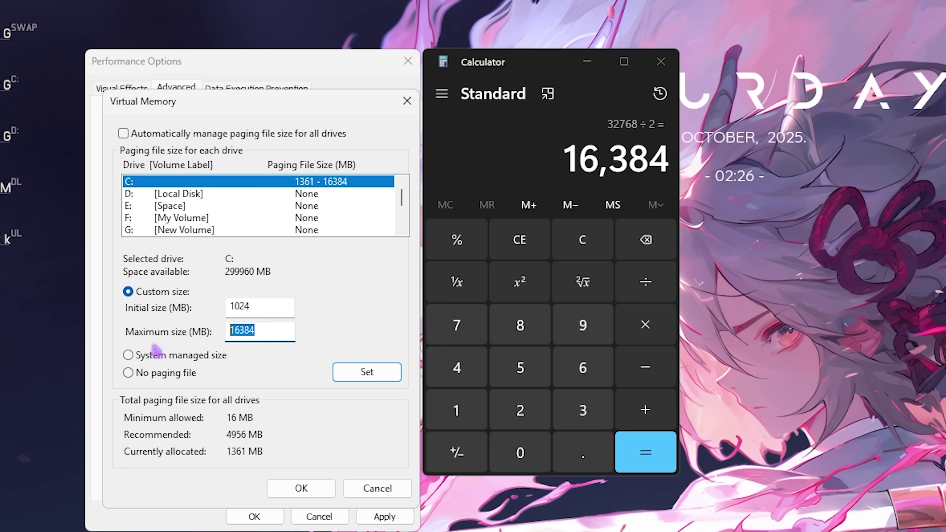
key(alt+F4)
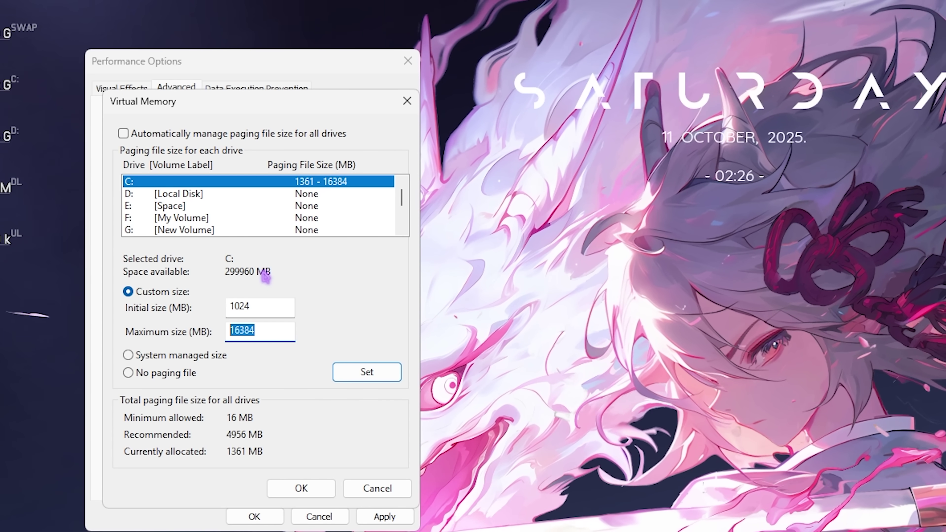
click(366, 372)
click(301, 488)
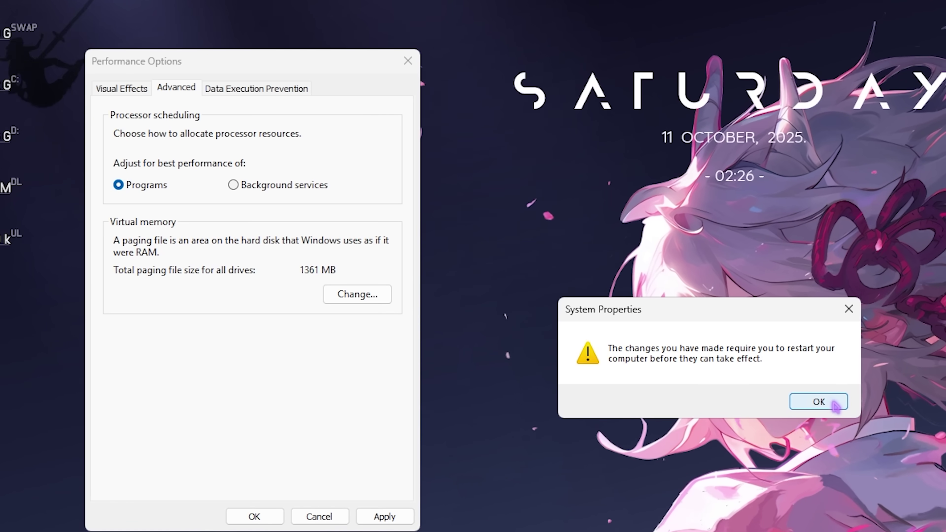
click(833, 402)
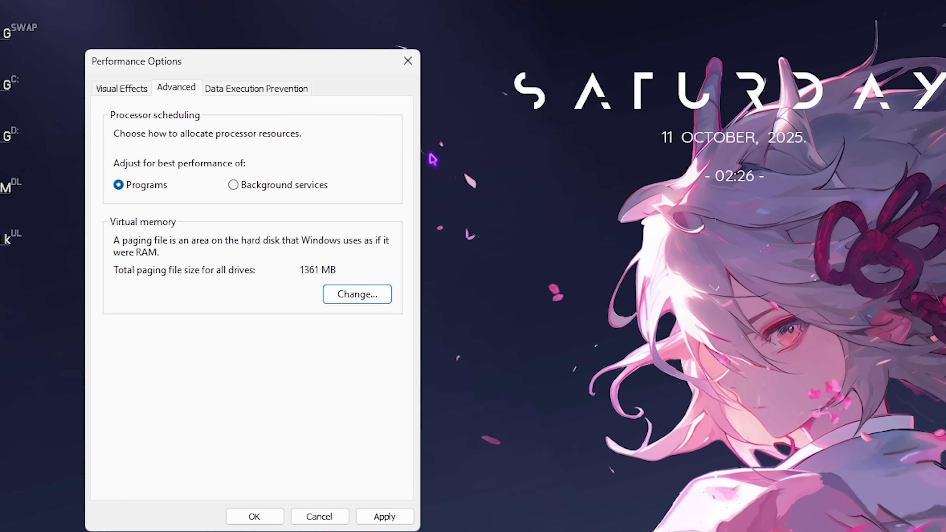
Close the Performance Options dialog and download LagoFast Game Booster for Windows from its website
click(408, 61)
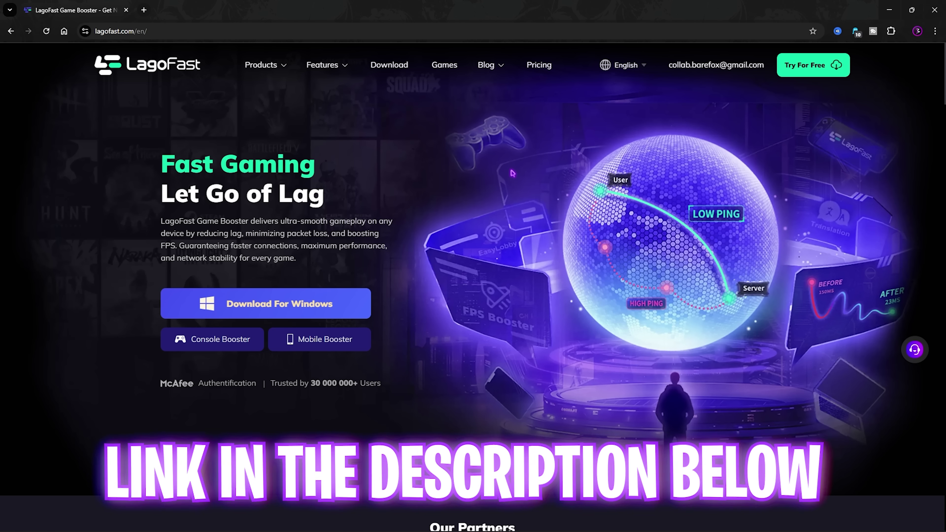
click(275, 302)
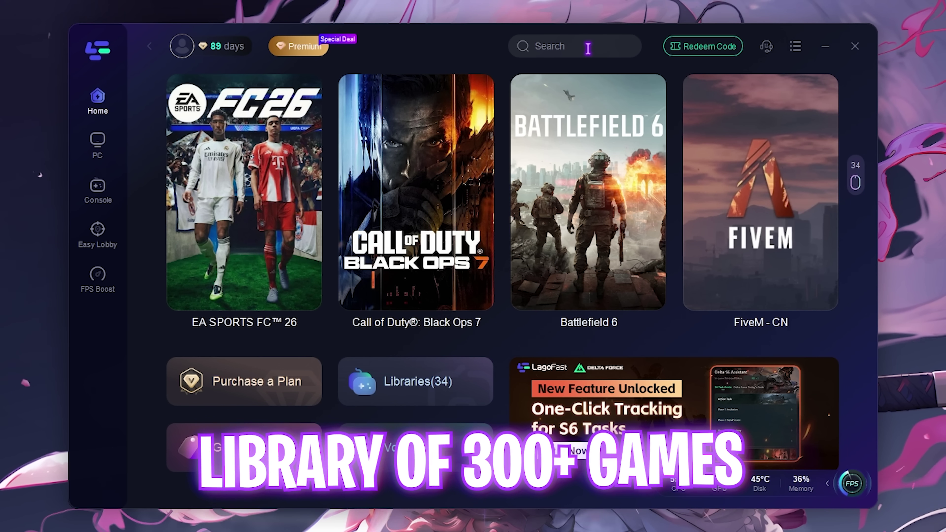
Search LagoFast's game library for "Batt" and open the Battlefield 6 page
click(588, 49)
text(Batt)
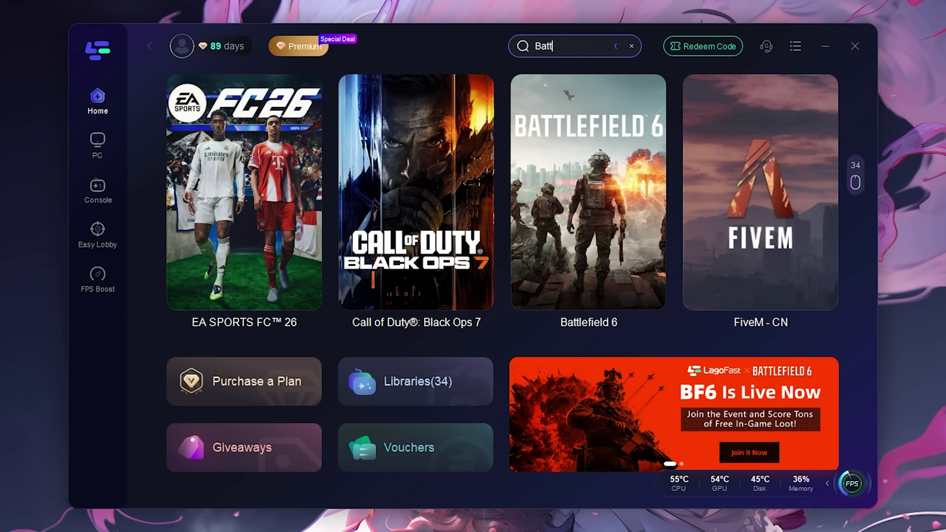
click(513, 262)
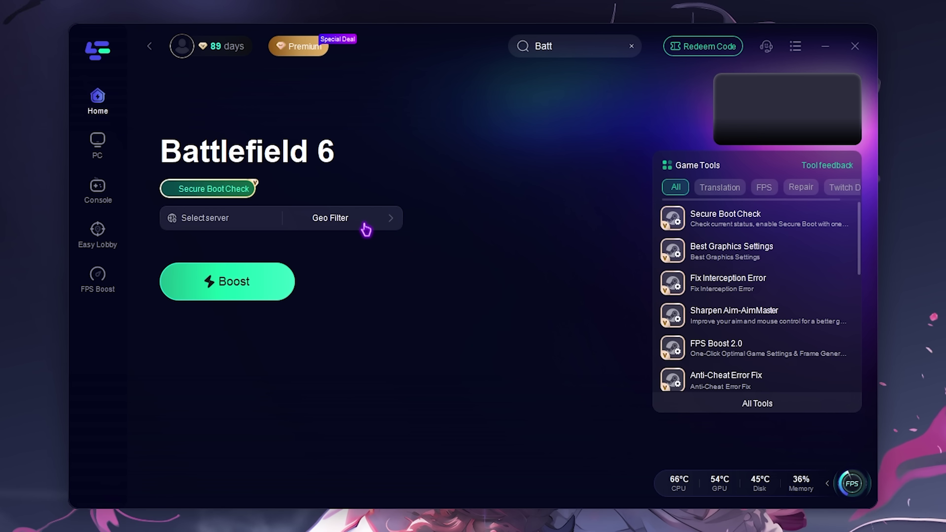
Set the Battlefield 6 boost server to Mumbai in the Asia region
click(229, 220)
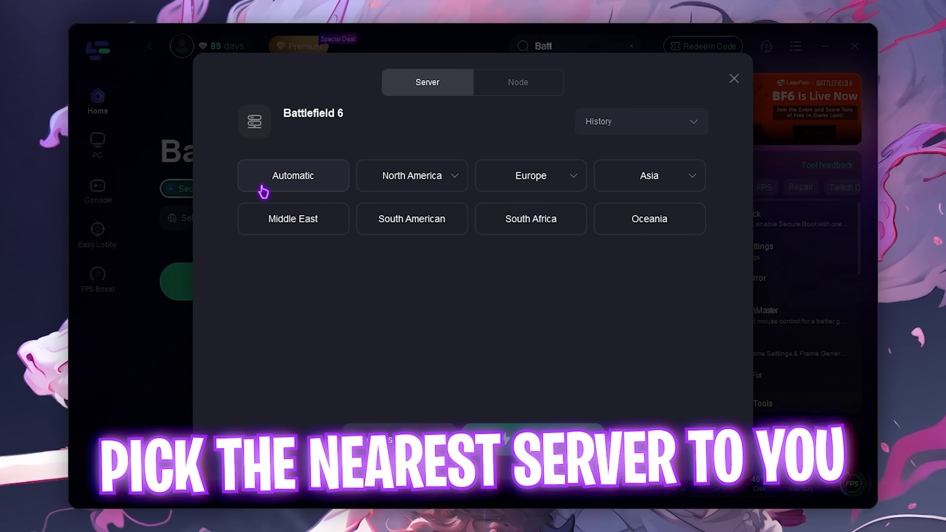
click(695, 180)
click(338, 267)
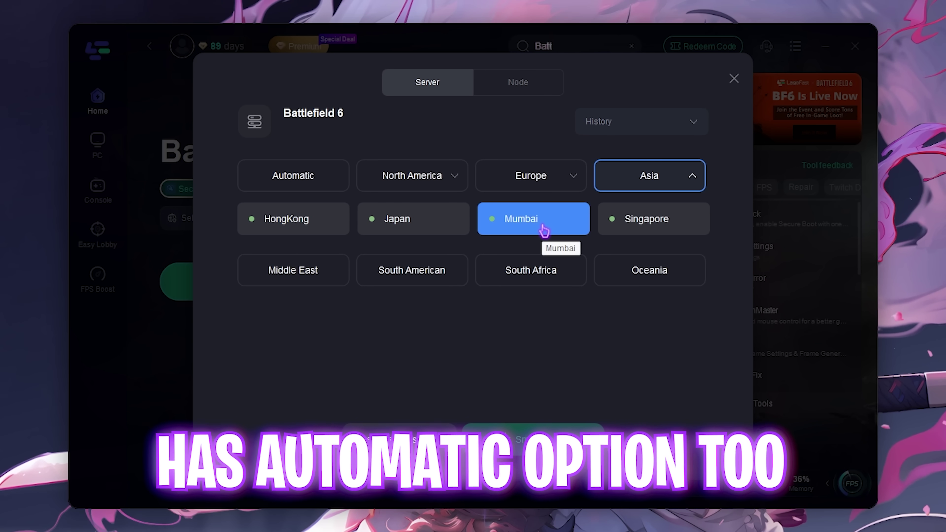
click(532, 225)
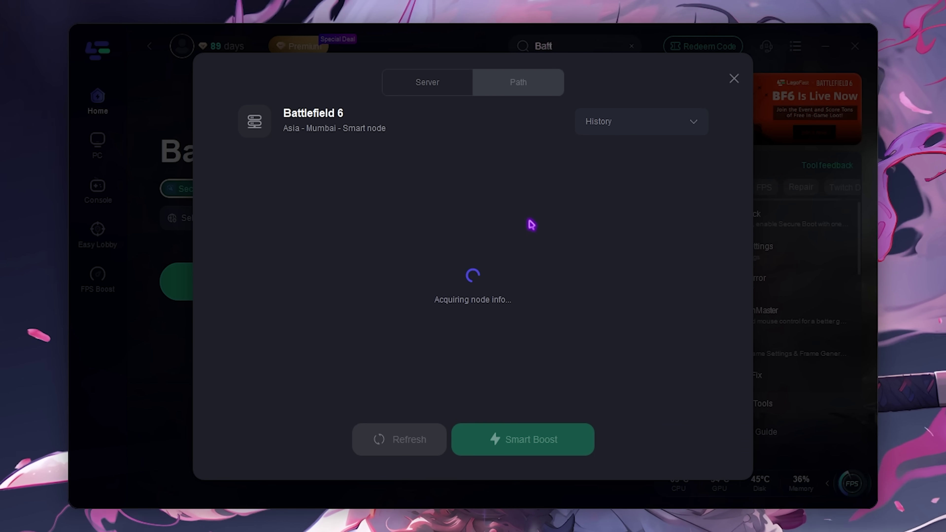
Choose the lowest-ping node, Mumbai-Mumbai-P2749, and start the one-click boost for Battlefield 6
scroll(487, 343, down, 3)
scroll(490, 342, up, 3)
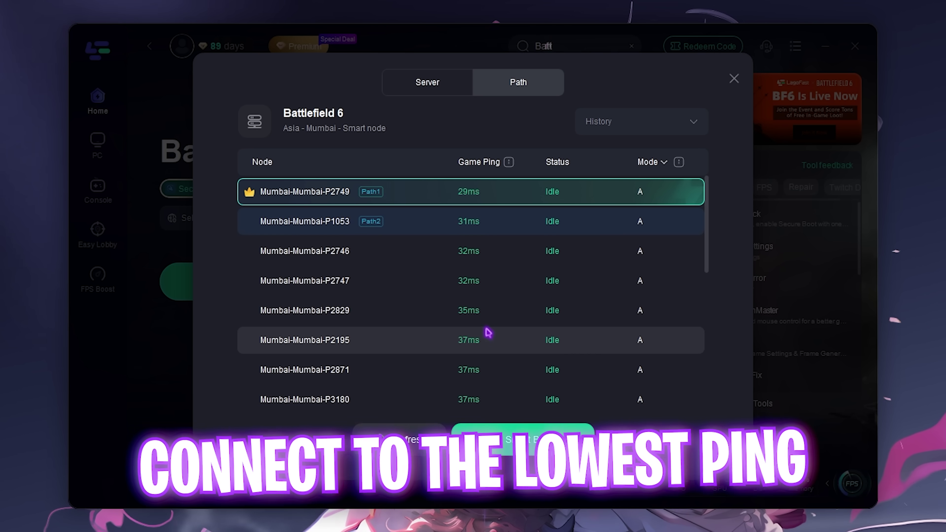
click(469, 194)
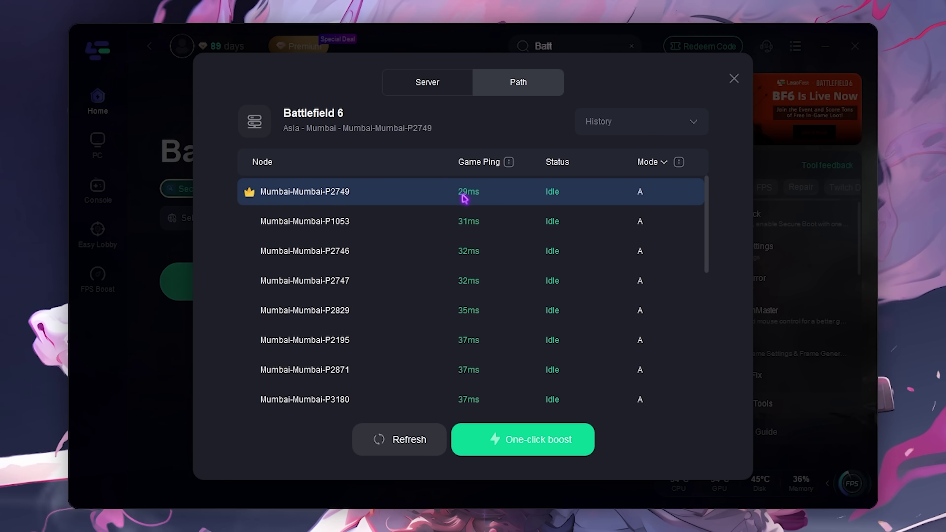
click(541, 444)
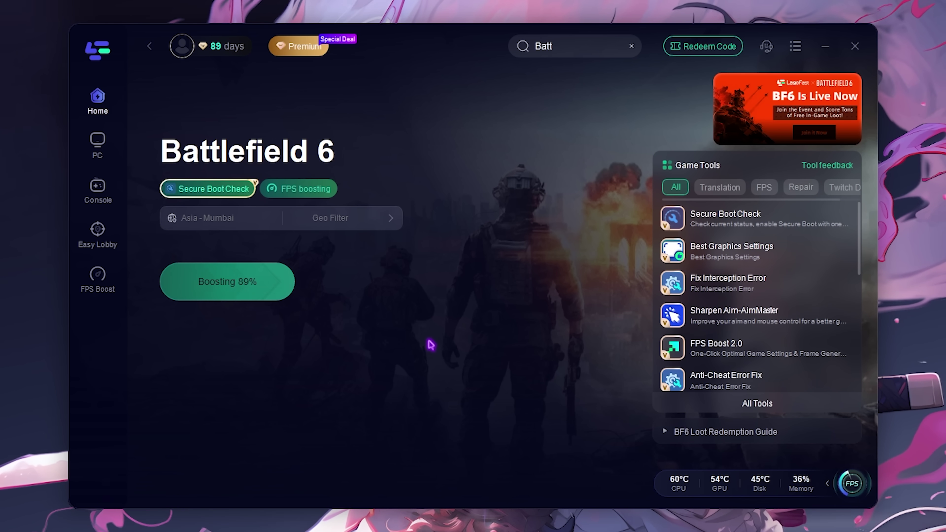
Examine the Battlefield 6 game tools, including Secure Boot Check, Best Graphics Settings, FPS Boost 2.0 and Anti-Cheat Error Fix
scroll(741, 232, down, 3)
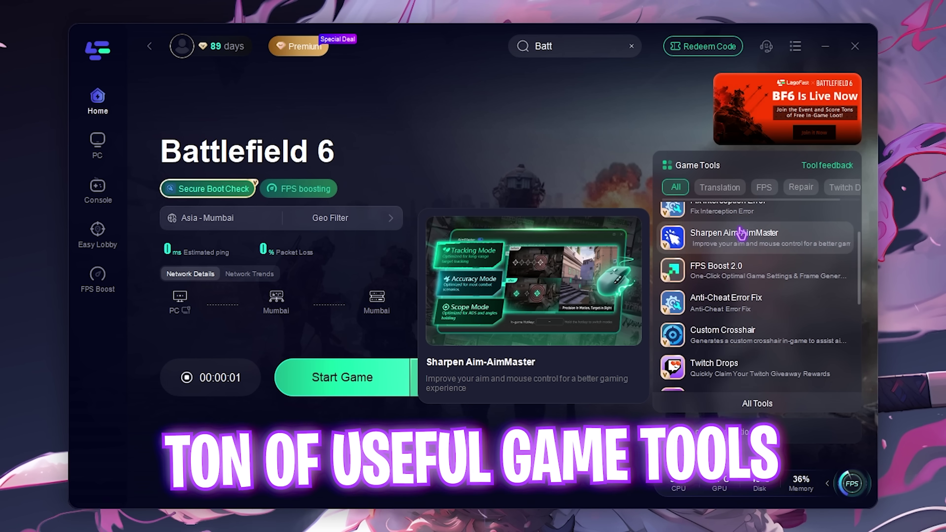
scroll(741, 233, up, 3)
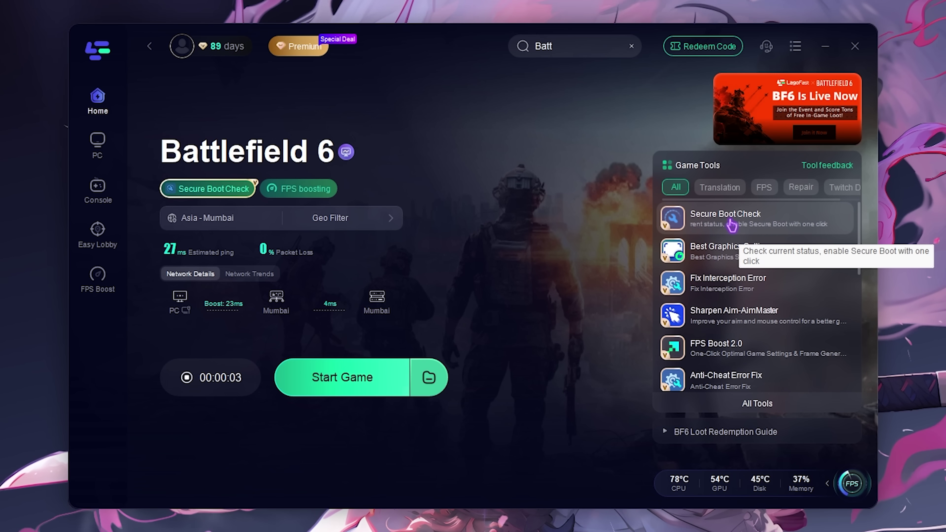
click(730, 223)
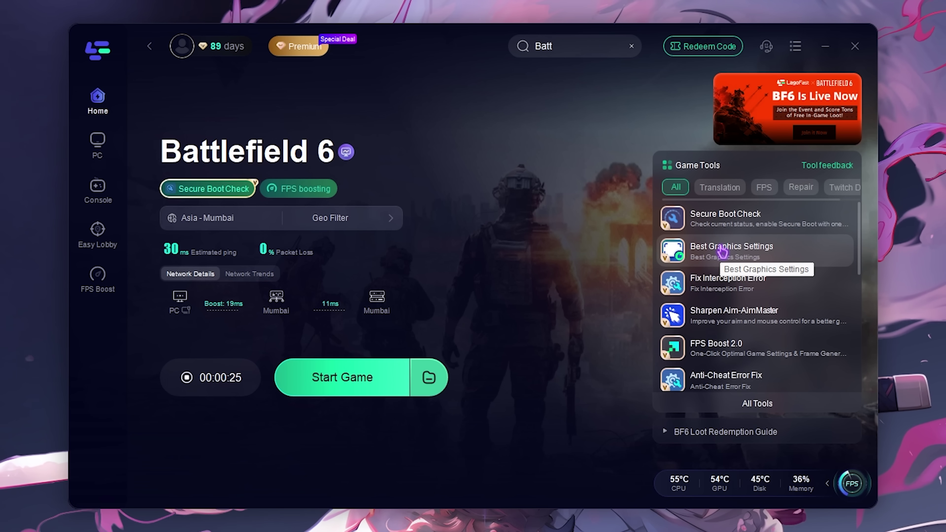
mouse_move(728, 352)
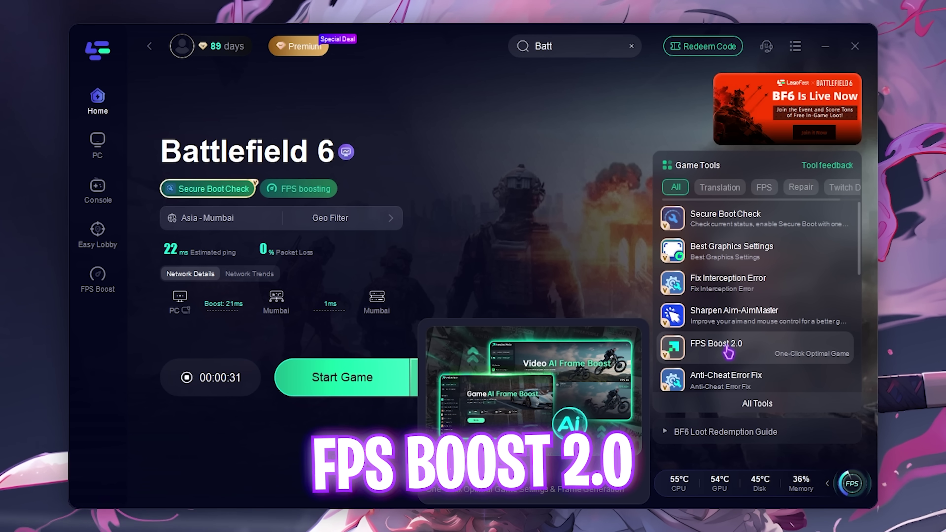
scroll(728, 352, down, 3)
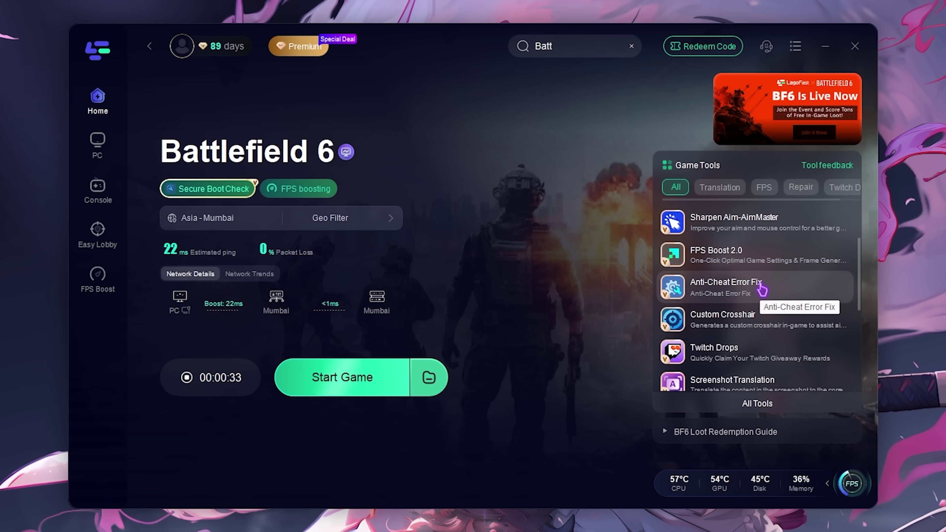
scroll(762, 288, up, 3)
Review the CPU system service optimizations offered in LagoFast's FPS Boost section
click(100, 275)
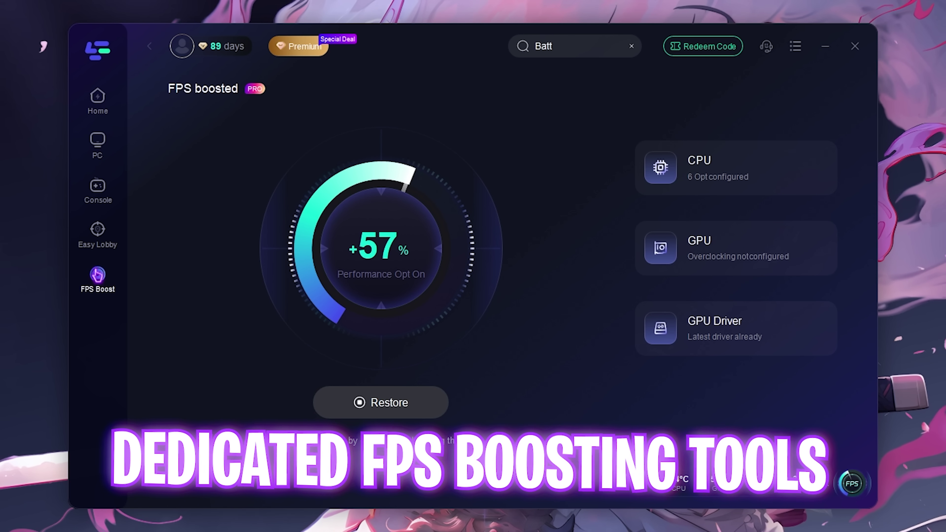
click(726, 169)
scroll(313, 233, down, 2)
scroll(320, 258, up, 2)
scroll(321, 257, down, 2)
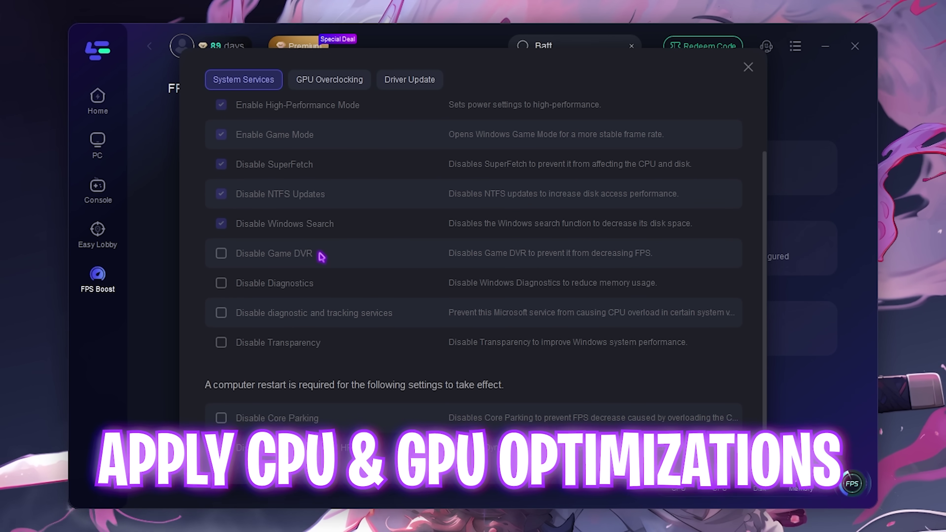
click(777, 212)
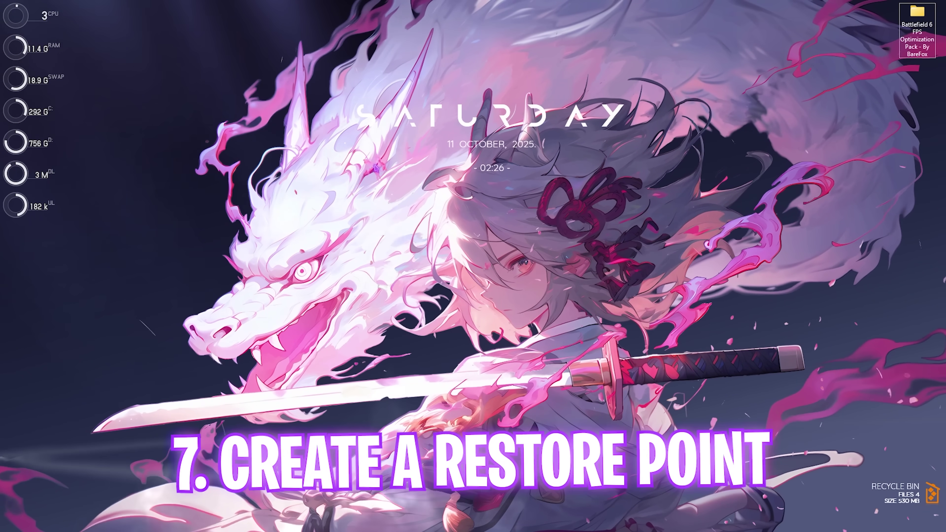
Create a system restore point with Local Disk (C:) selected in System Protection, and close System Properties
key(super)
text(create a restore point)
key(Return)
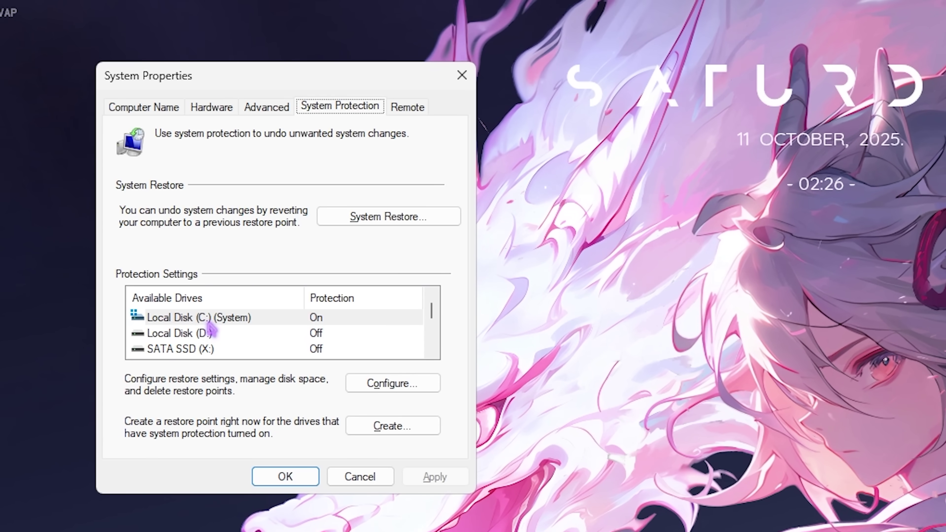
click(227, 321)
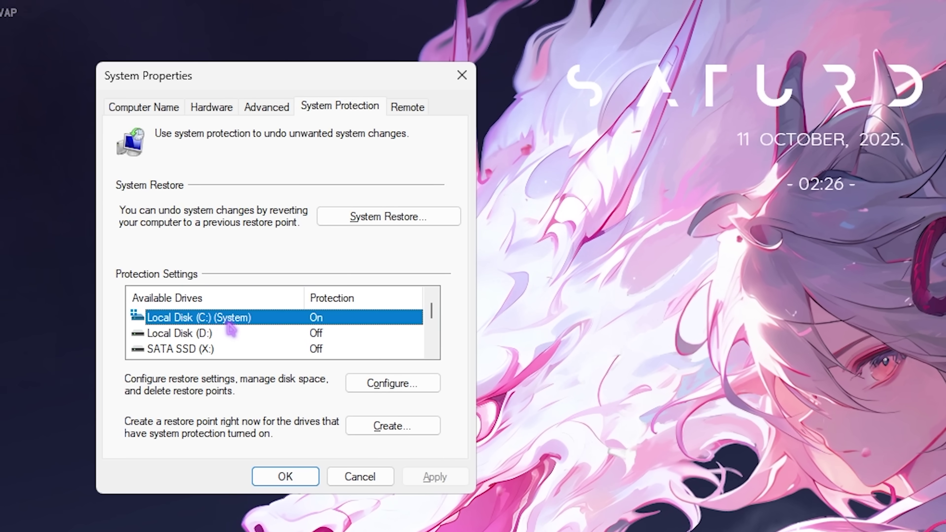
click(378, 428)
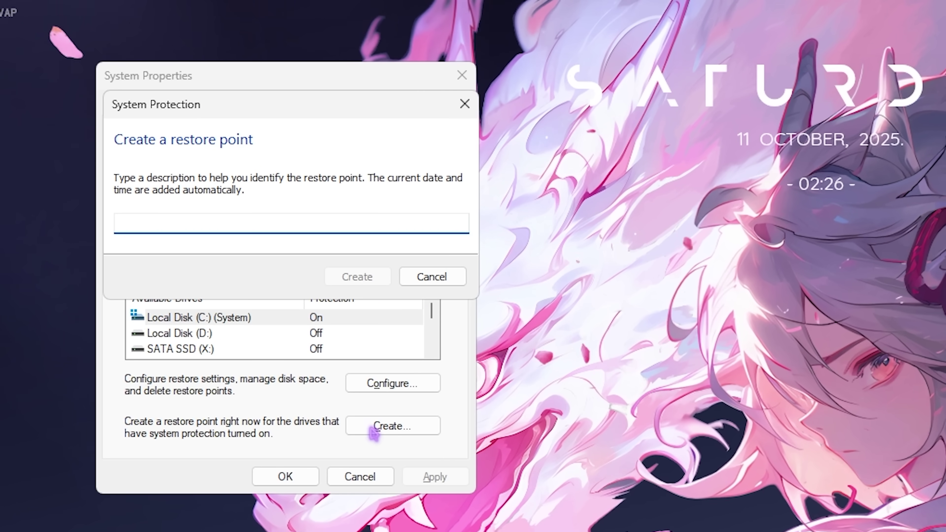
key(Return)
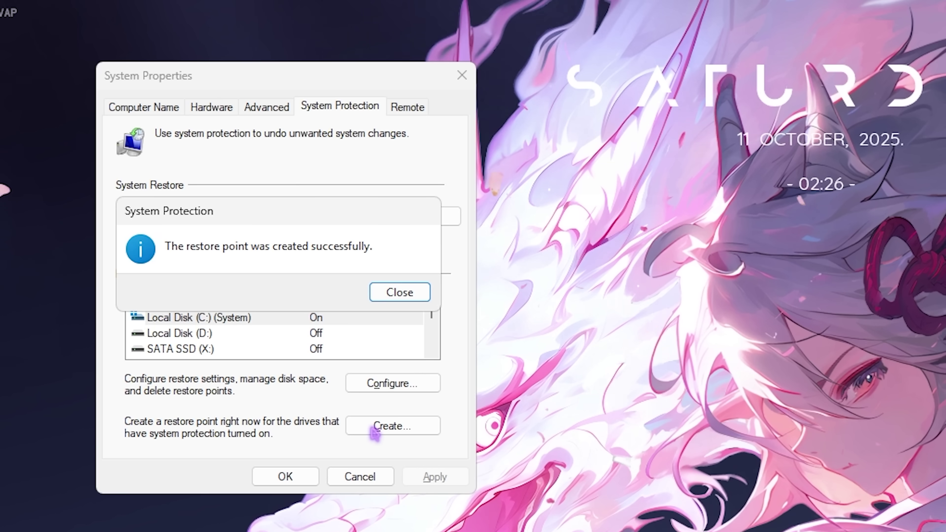
click(411, 300)
click(462, 75)
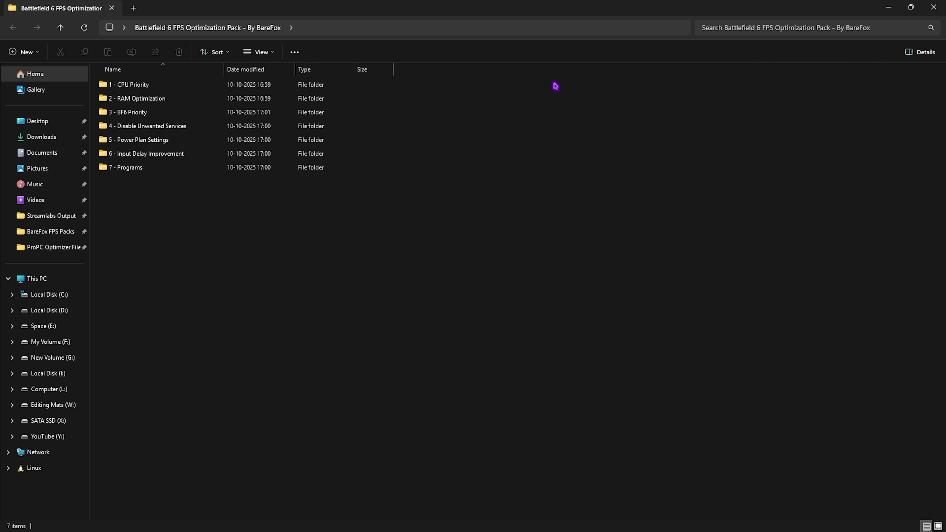
Look through the optimization pack's folders and inspect the AMD and INTEL subfolders of 1 - CPU Priority
drag(143, 203, 128, 80)
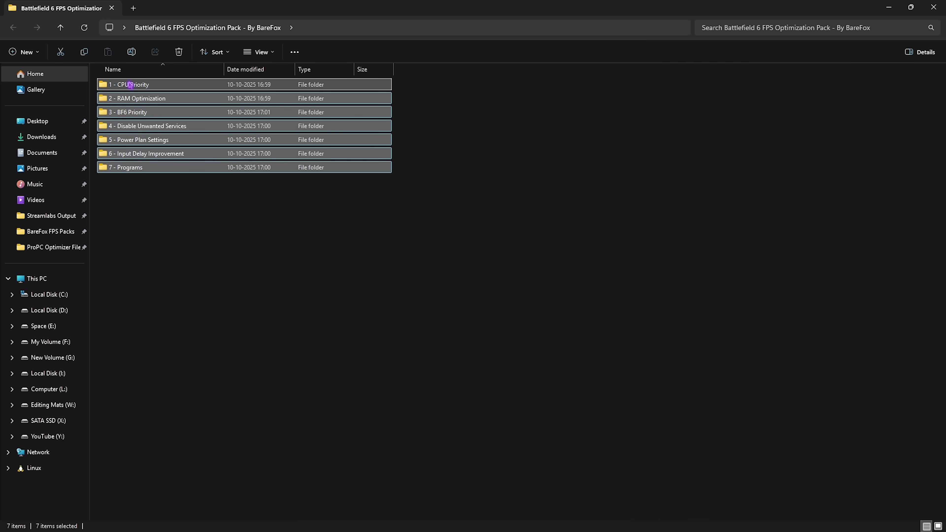
click(179, 229)
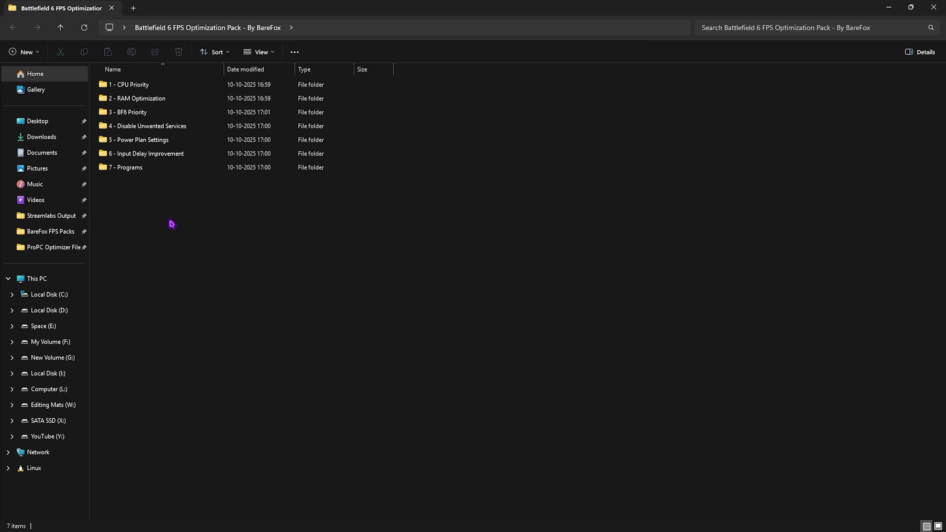
double_click(128, 85)
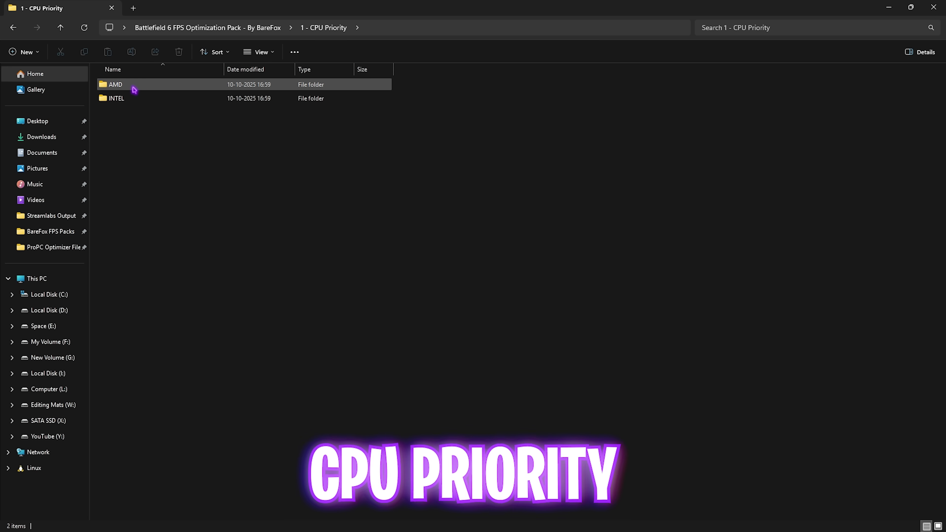
double_click(134, 88)
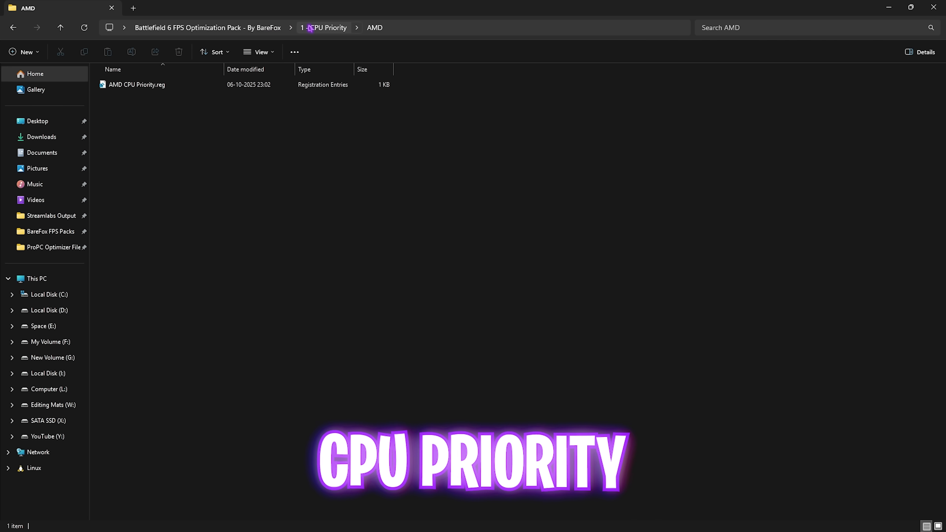
click(323, 27)
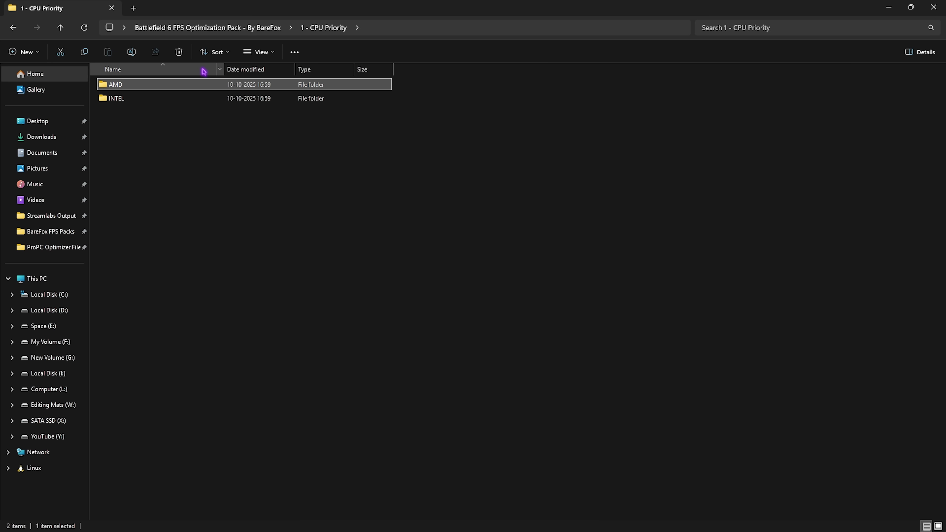
double_click(155, 85)
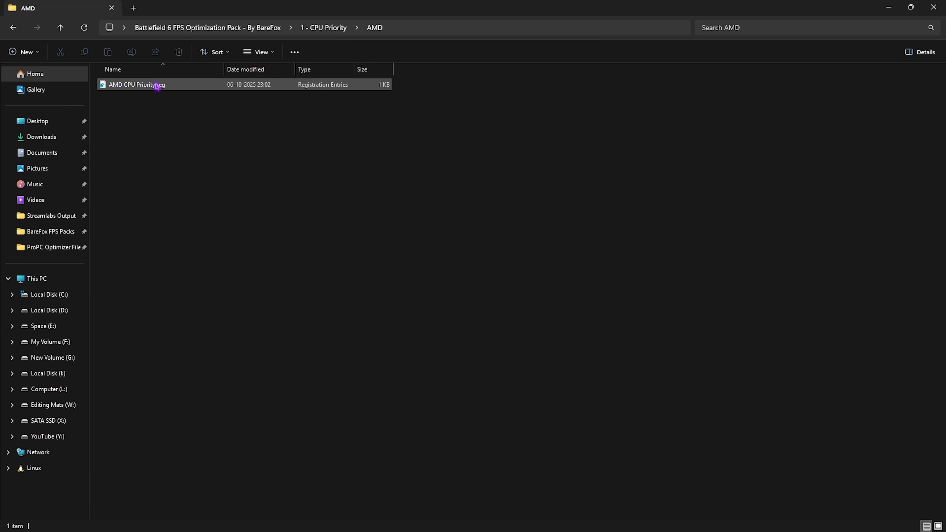
click(320, 29)
double_click(183, 98)
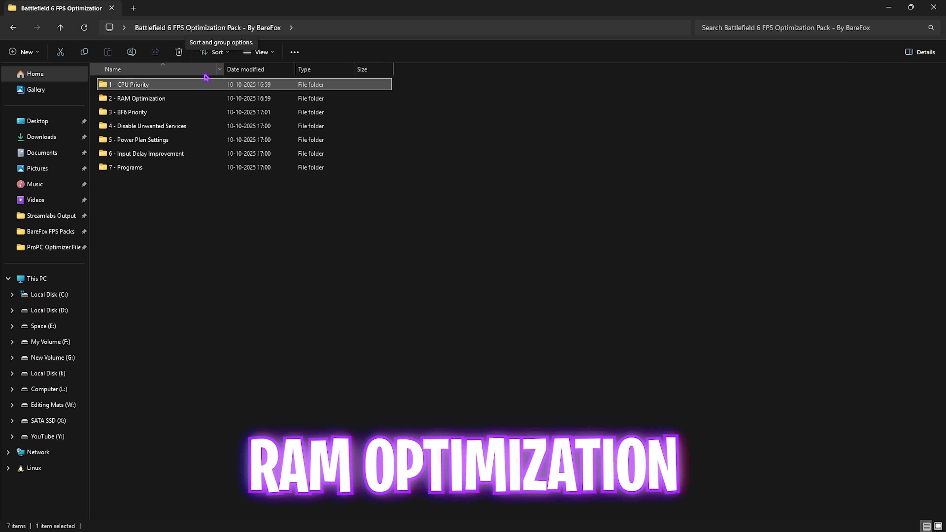
Examine the 2 - RAM Optimization folder, select 32GB Ram.reg and Reset to Default.reg in turn, and return to the pack folder
click(170, 98)
double_click(169, 98)
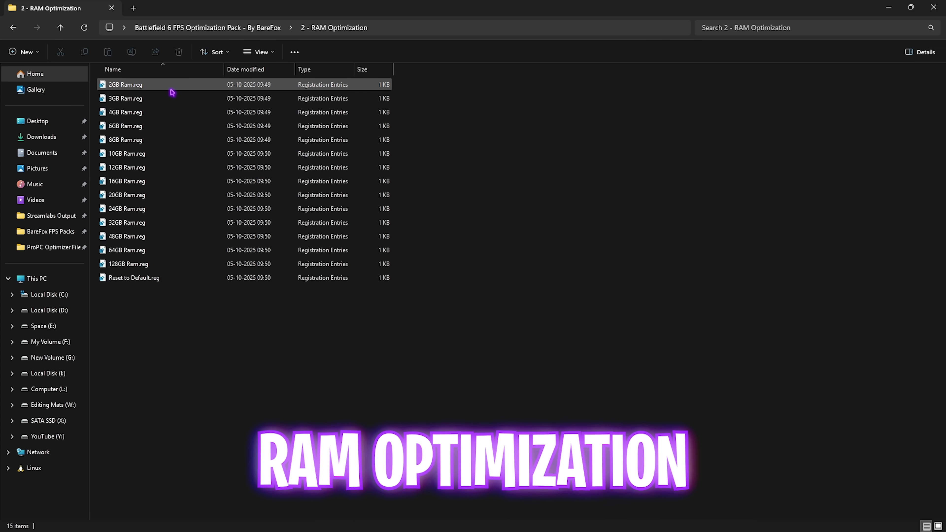
drag(451, 266, 362, 69)
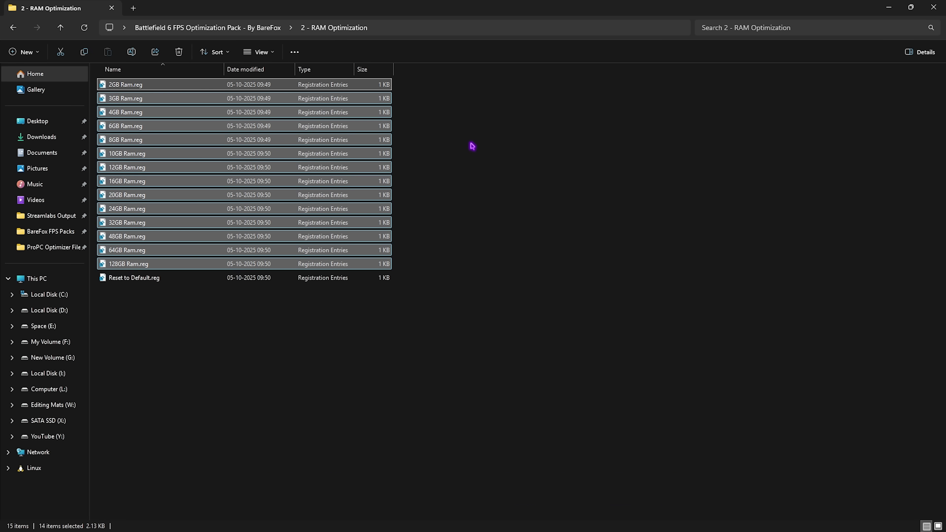
click(152, 226)
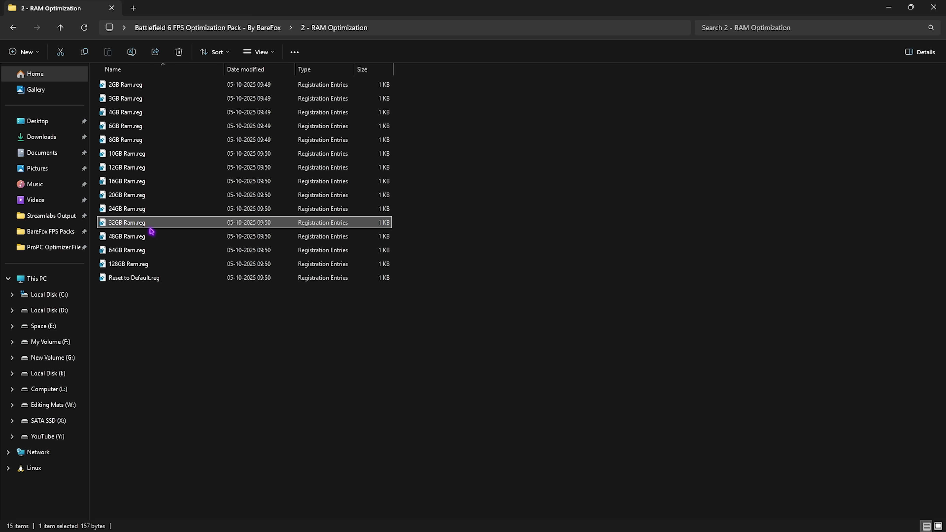
click(149, 283)
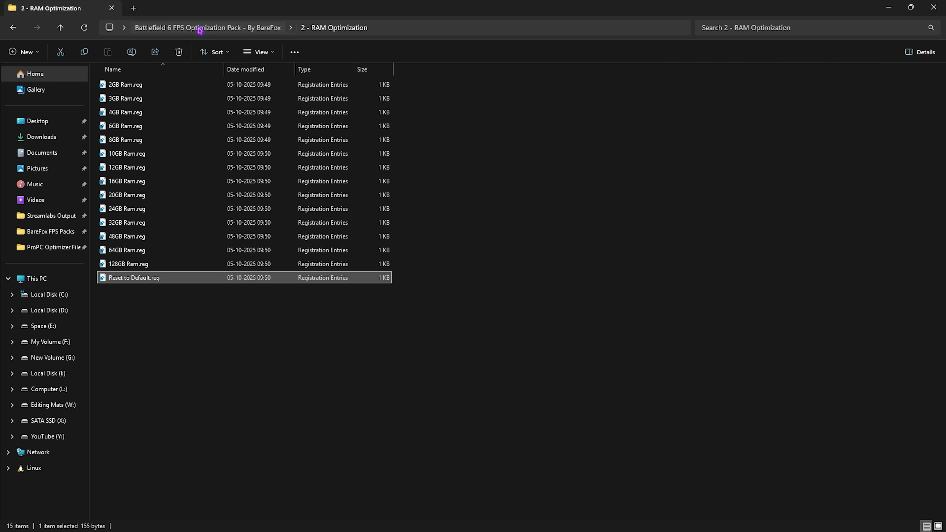
click(209, 28)
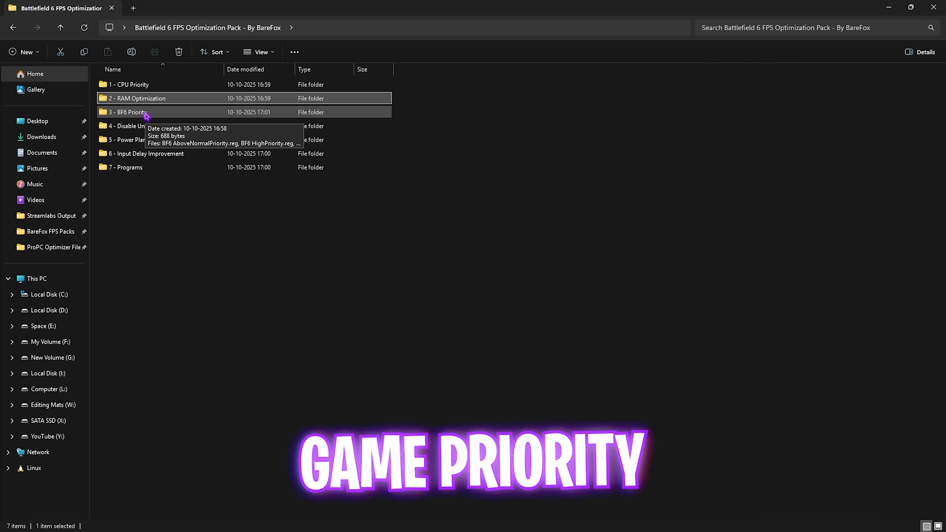
Examine the AboveNormal, High and Normal priority registry files in 3 - BF6 Priority, and return to the pack folder
double_click(147, 116)
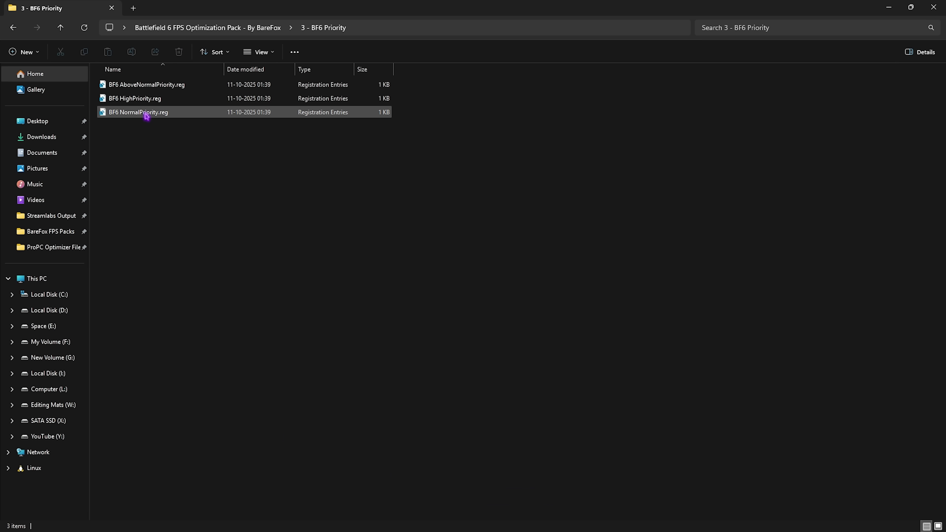
click(159, 85)
click(152, 98)
click(155, 113)
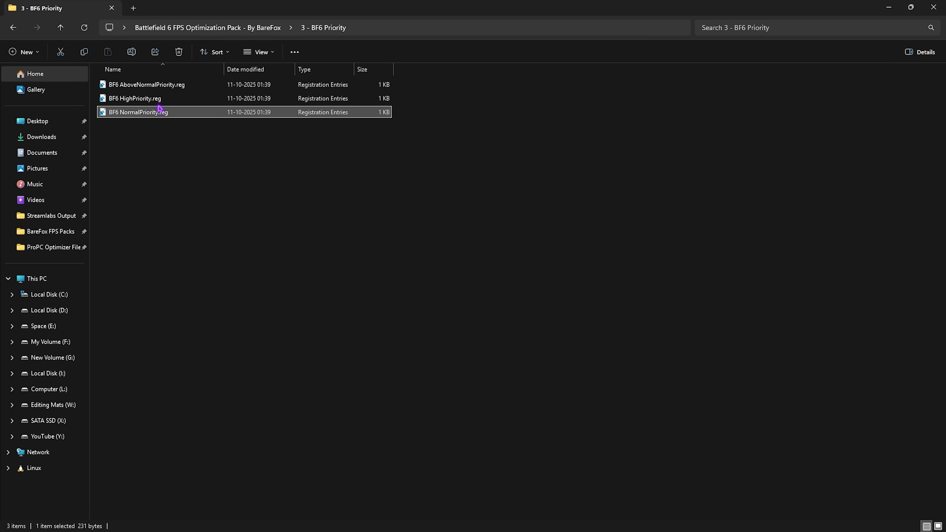
click(242, 29)
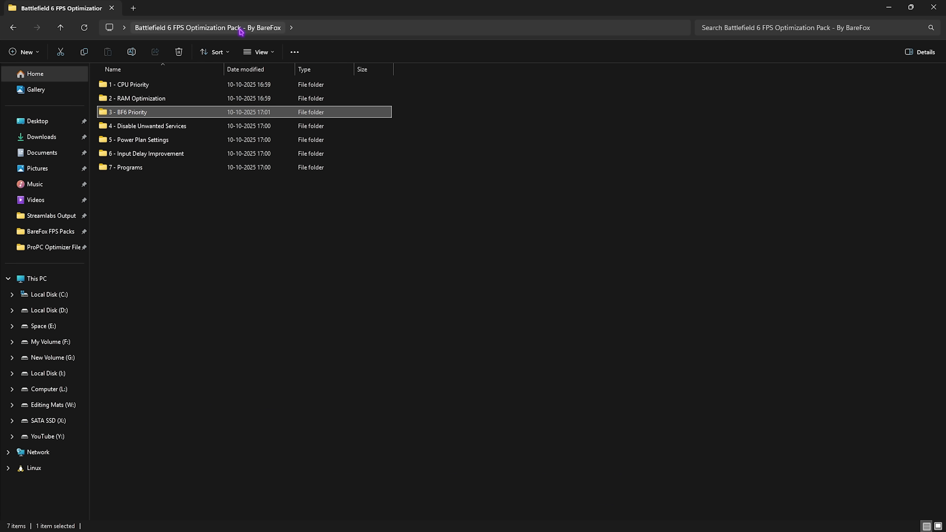
Examine the registry files in 4 - Disable Unwanted Services and its Revert Registries subfolder, and return to the pack folder
double_click(164, 127)
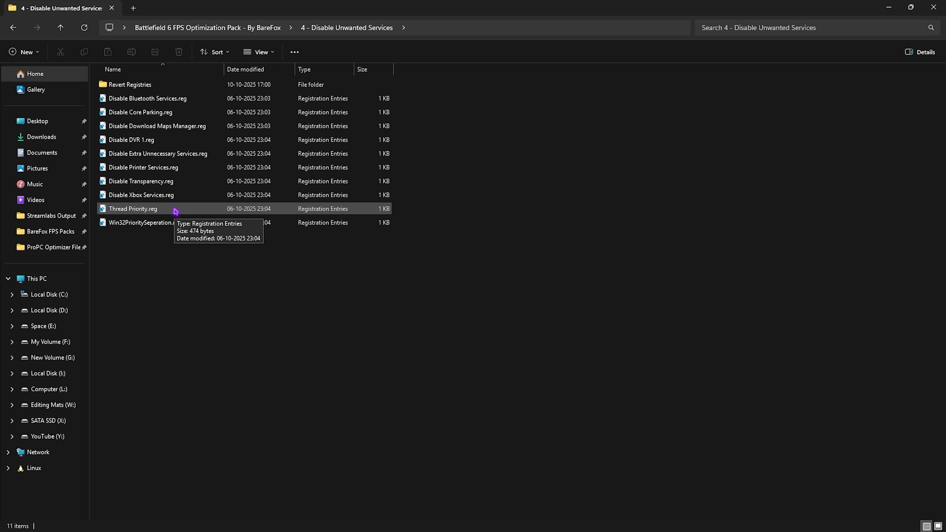
drag(168, 102, 168, 234)
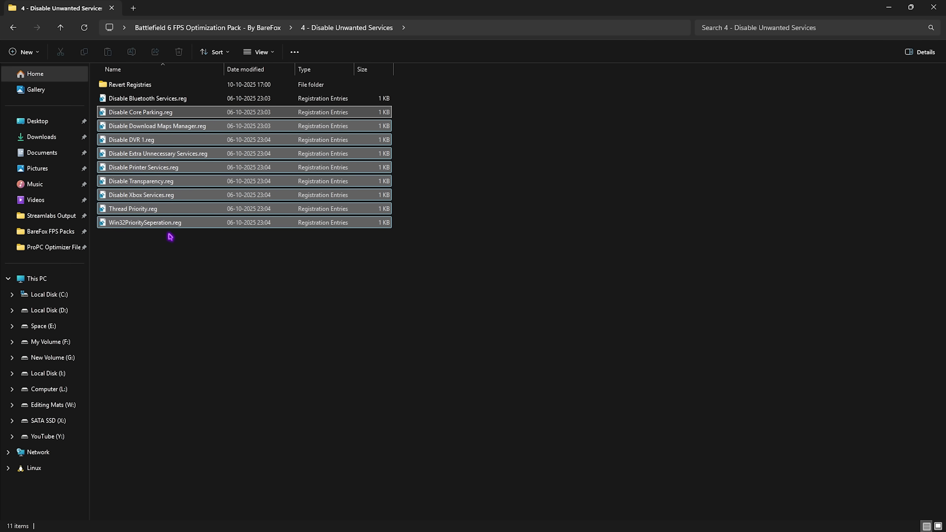
click(138, 237)
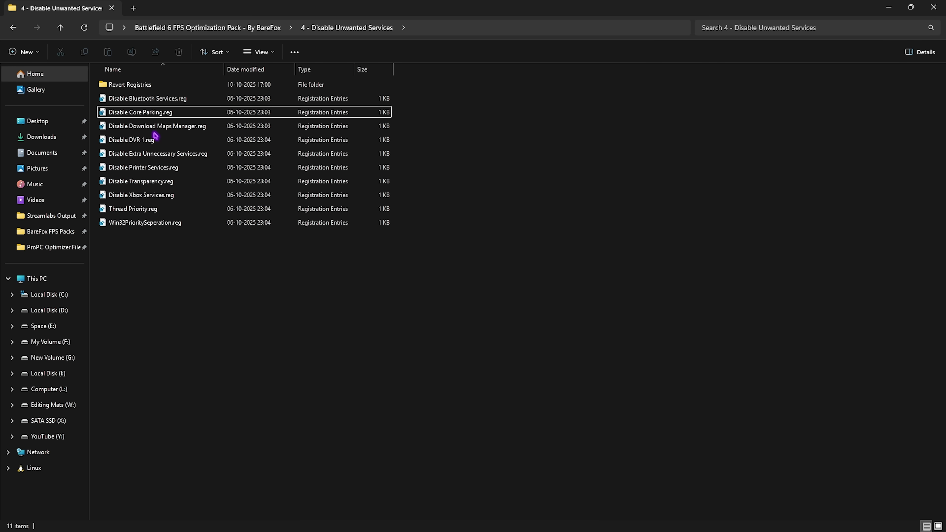
click(152, 99)
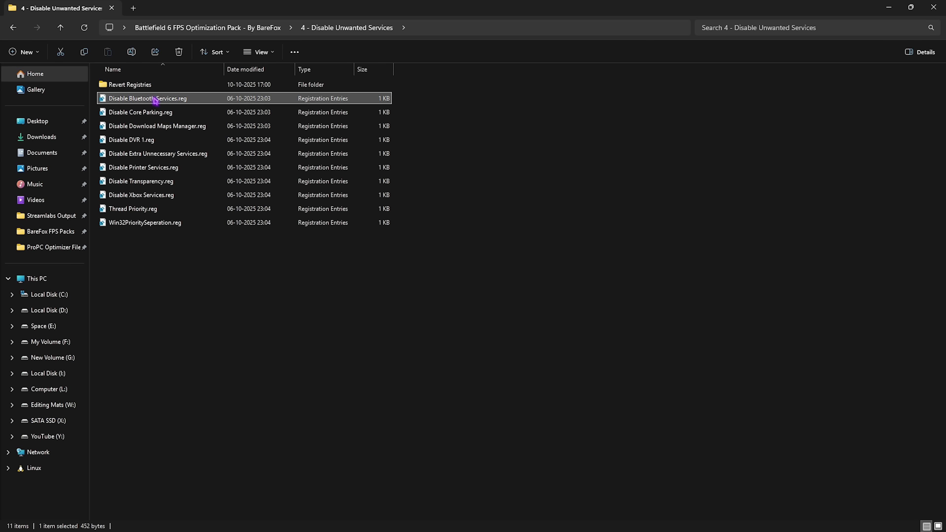
ctrl+click(146, 167)
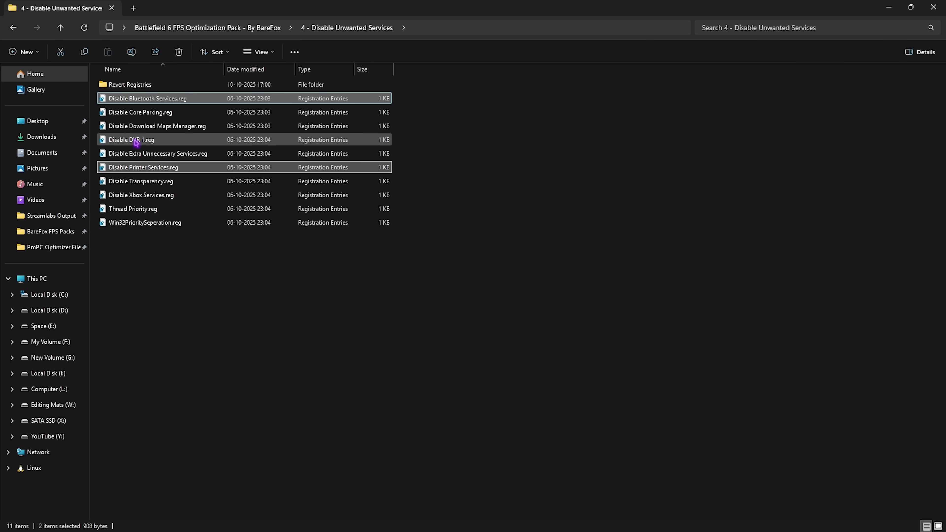
double_click(142, 86)
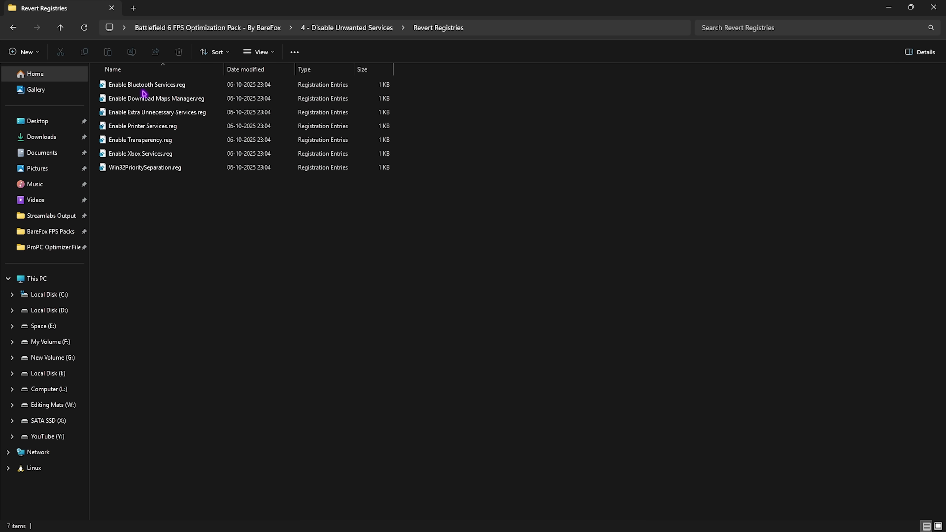
click(216, 27)
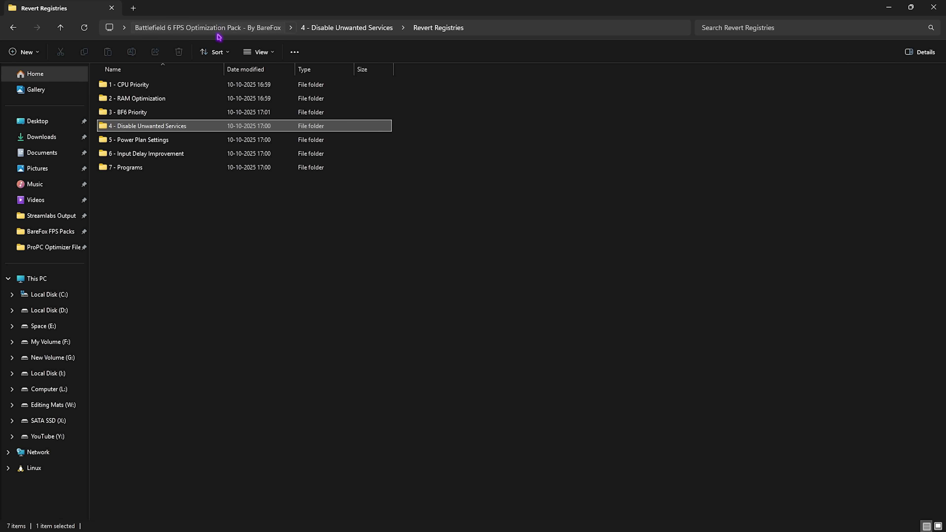
Run Import Ultimate Performance Power Plan.cmd from 5 - Power Plan Settings as administrator, and check the available plans through the Power Plans shortcut
double_click(126, 140)
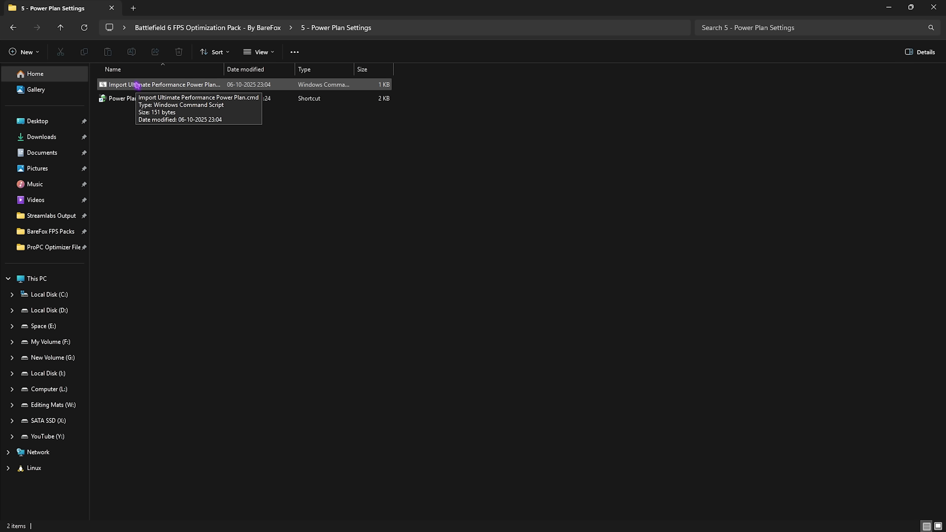
click(140, 87)
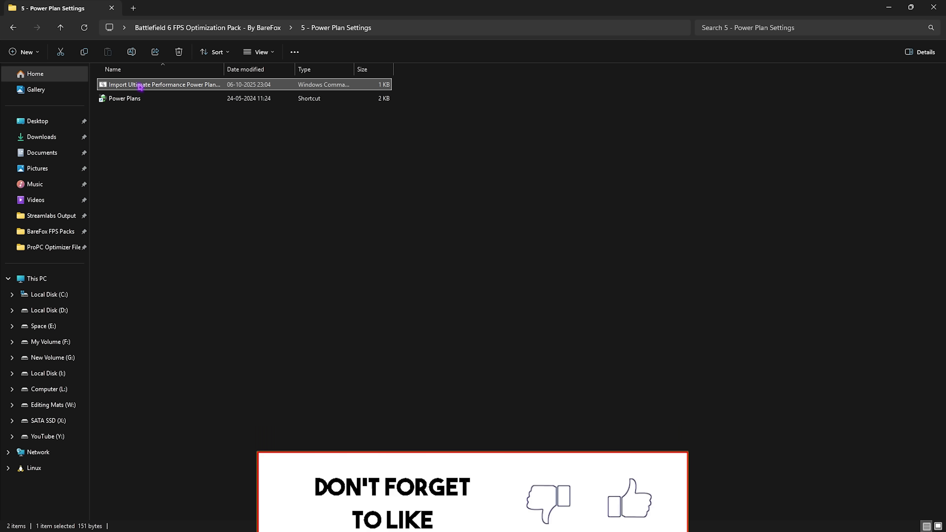
right_click(140, 86)
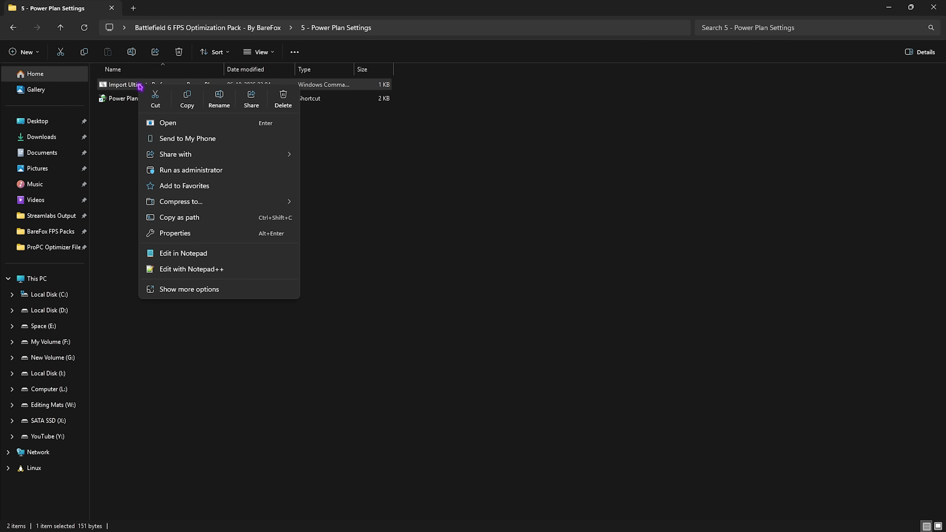
click(152, 169)
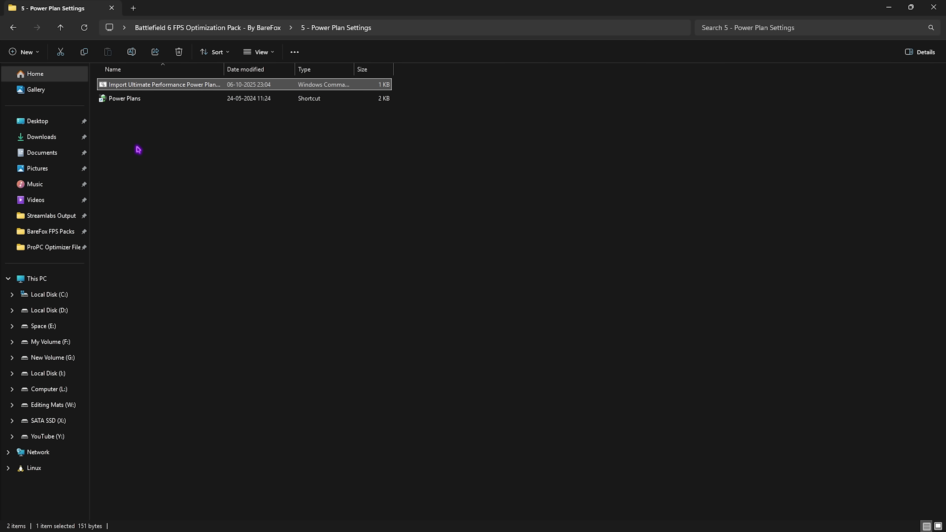
double_click(116, 101)
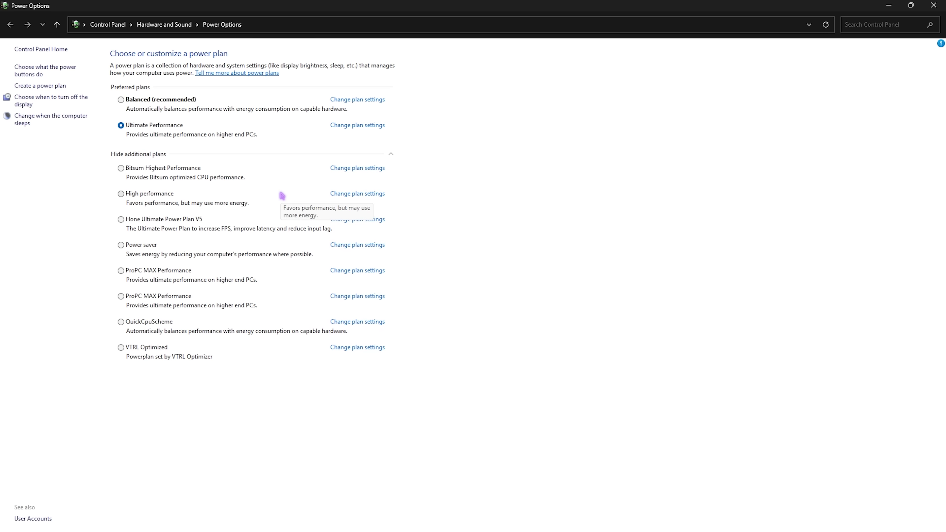
click(934, 5)
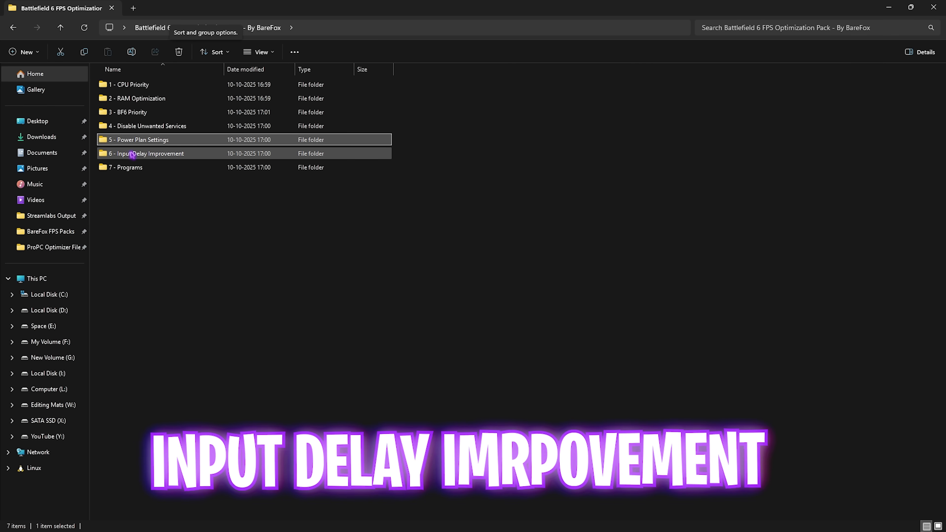
Examine the keyboard buffer registry files in Keyboard Latency Fix inside 6 - Input Delay Improvement, and return to the parent folder
double_click(151, 155)
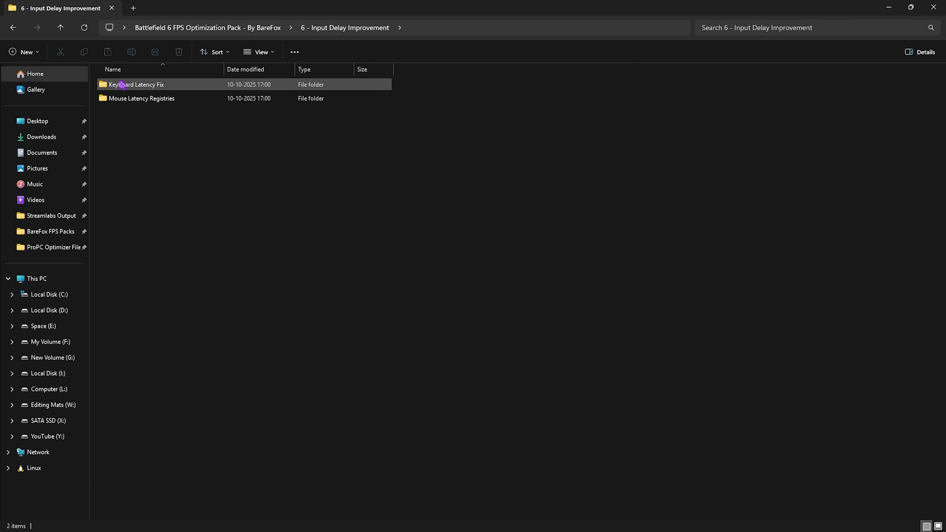
click(139, 87)
double_click(139, 87)
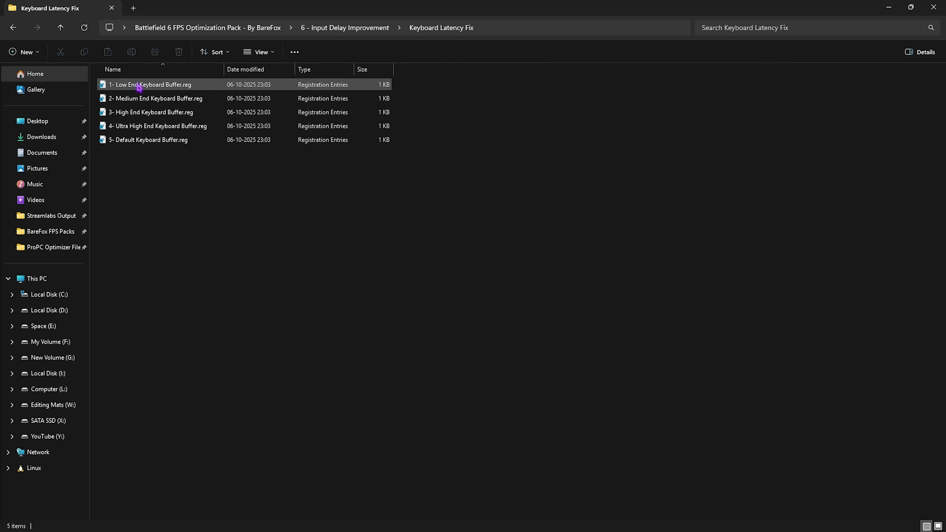
click(348, 28)
Inspect the mouse sensitivity, curve and threshold entries of Fix Mouse Curve.reg in Notepad, close it and return to the pack folder
double_click(135, 100)
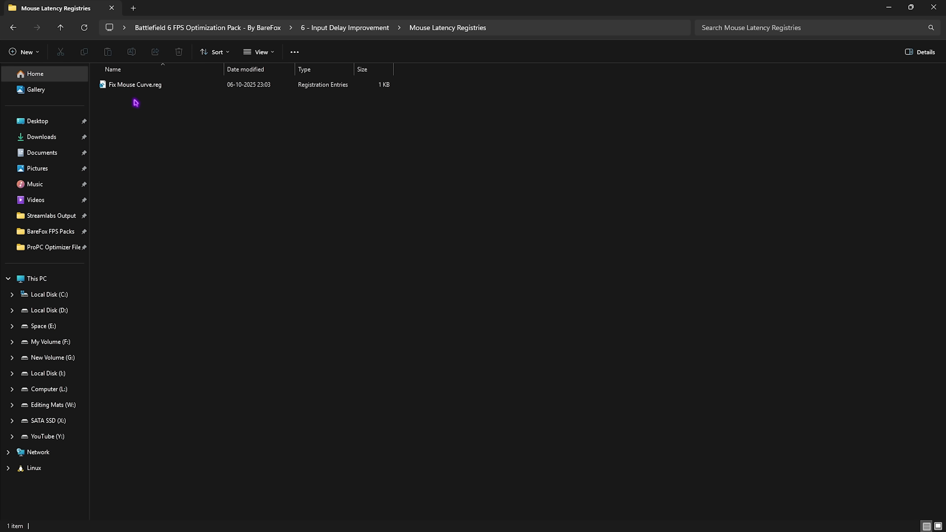
click(129, 86)
right_click(130, 86)
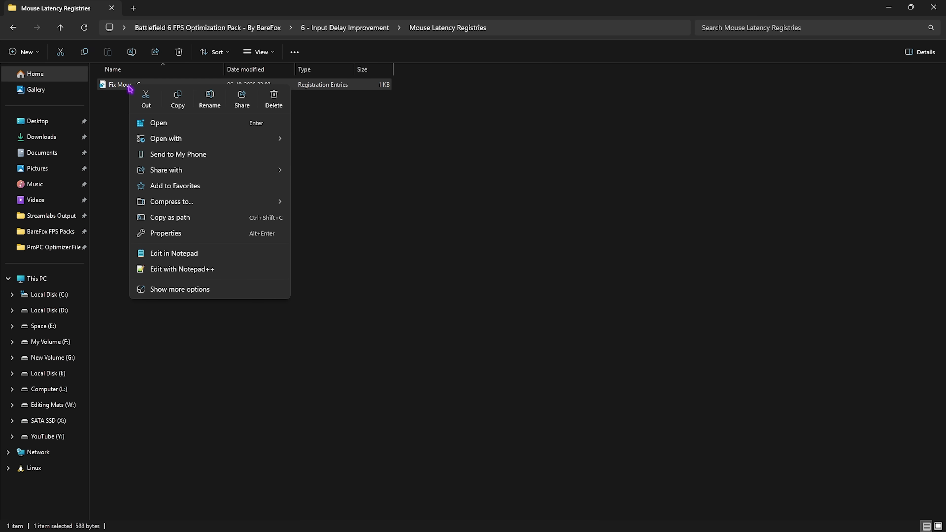
click(198, 254)
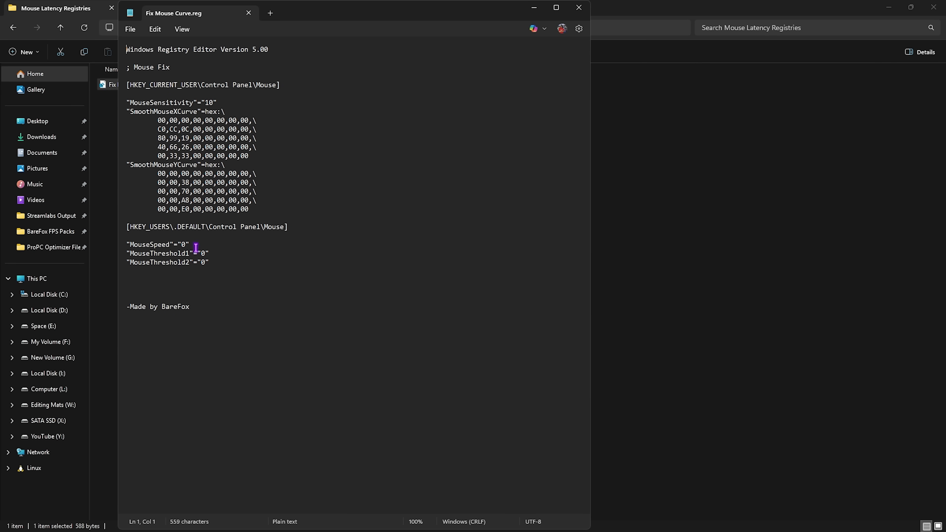
drag(138, 103, 197, 105)
click(197, 105)
click(198, 165)
click(158, 271)
click(248, 13)
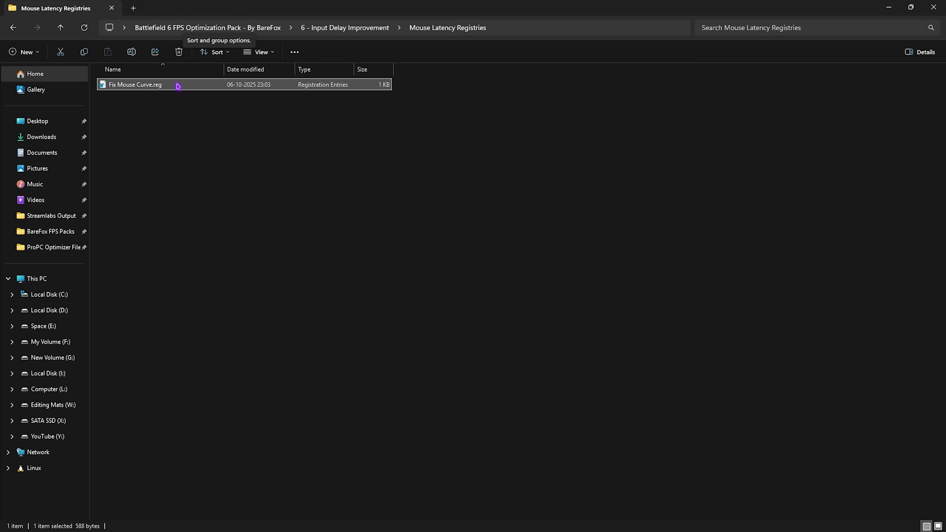
click(249, 28)
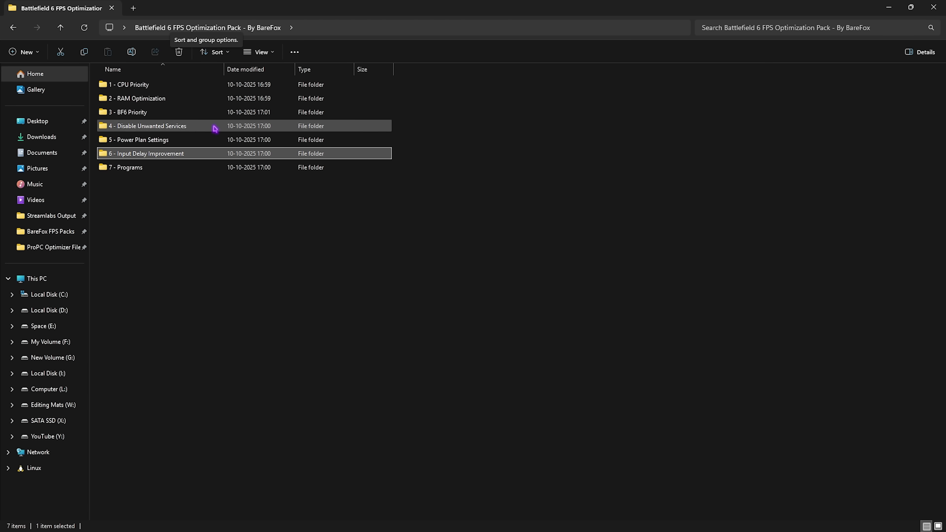
Run Clean Temporary Files.bat from 7 - Programs as administrator, confirm deleting all temporary files, and close the console
double_click(164, 168)
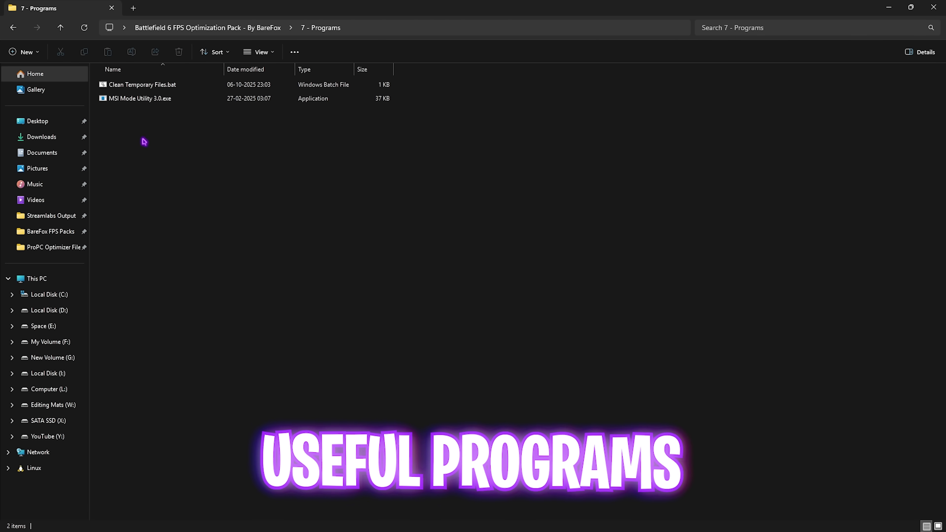
right_click(122, 91)
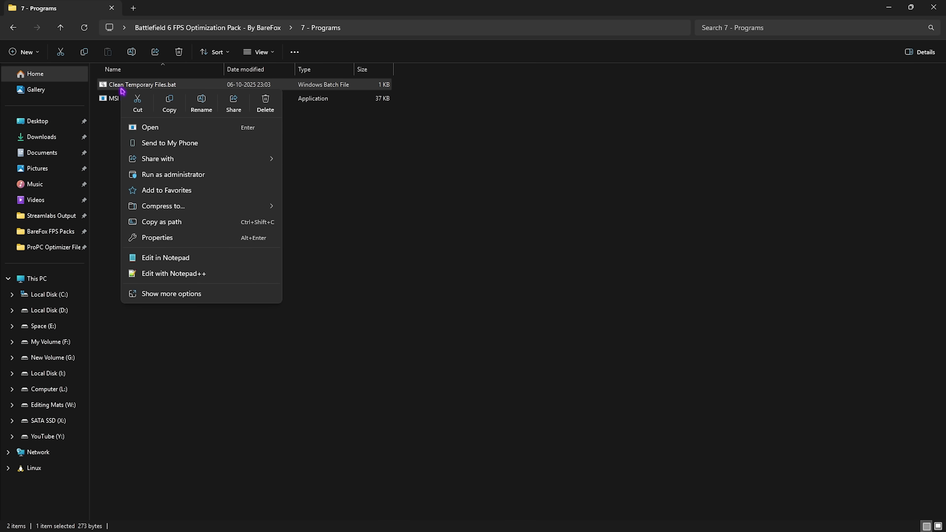
click(154, 175)
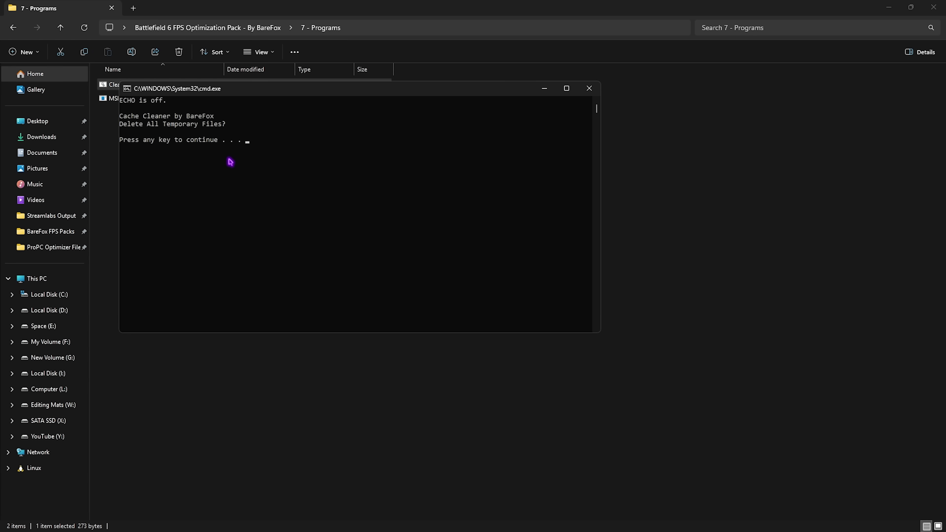
key(Return)
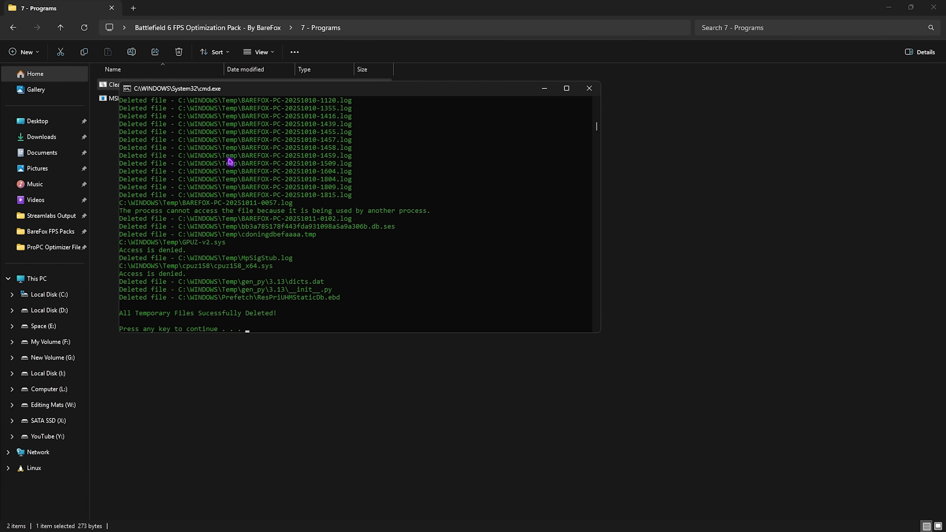
click(588, 88)
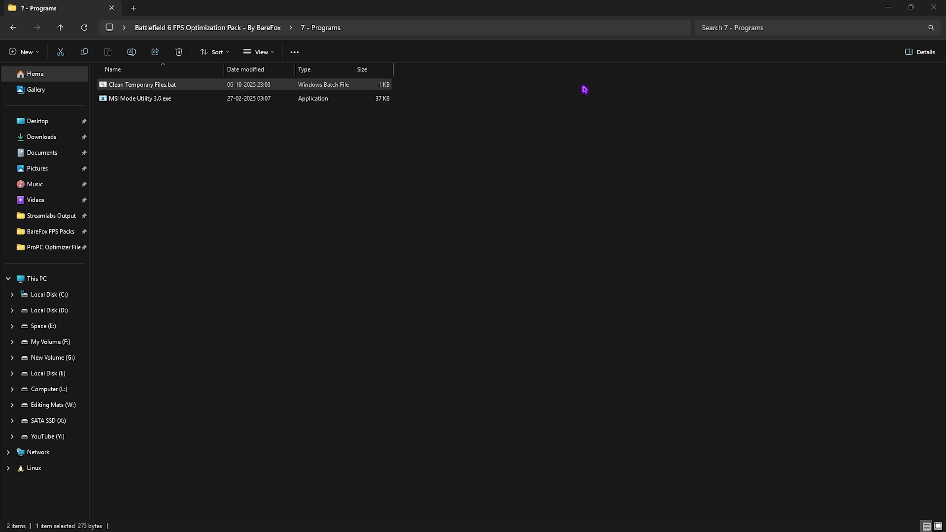
Run MSI Mode Utility 3.0.exe as administrator, set the NVIDIA GeForce RTX 2070 SUPER's interrupt priority to High, and close the pack folder
click(141, 99)
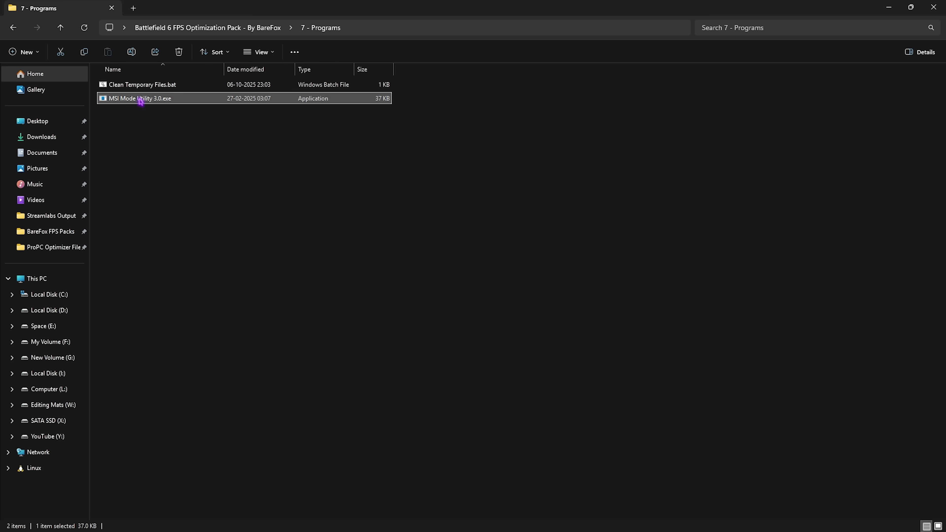
right_click(173, 101)
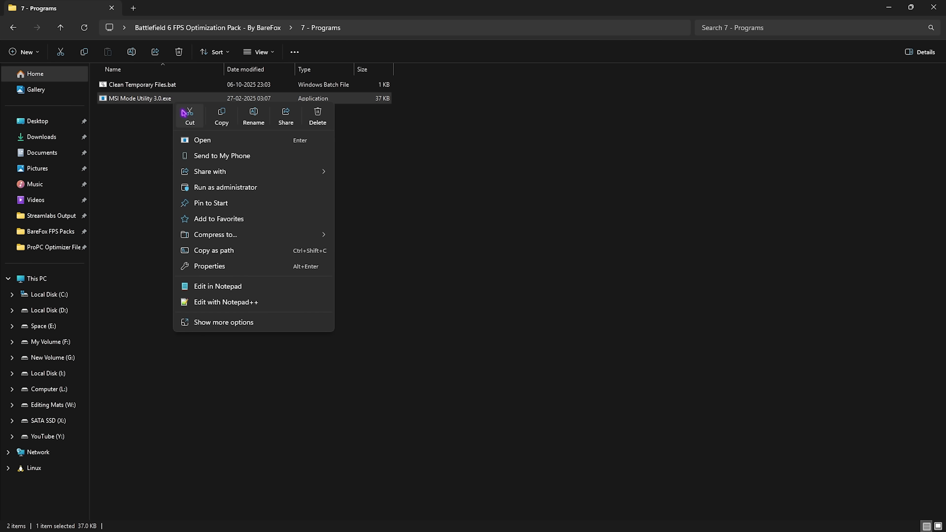
click(225, 187)
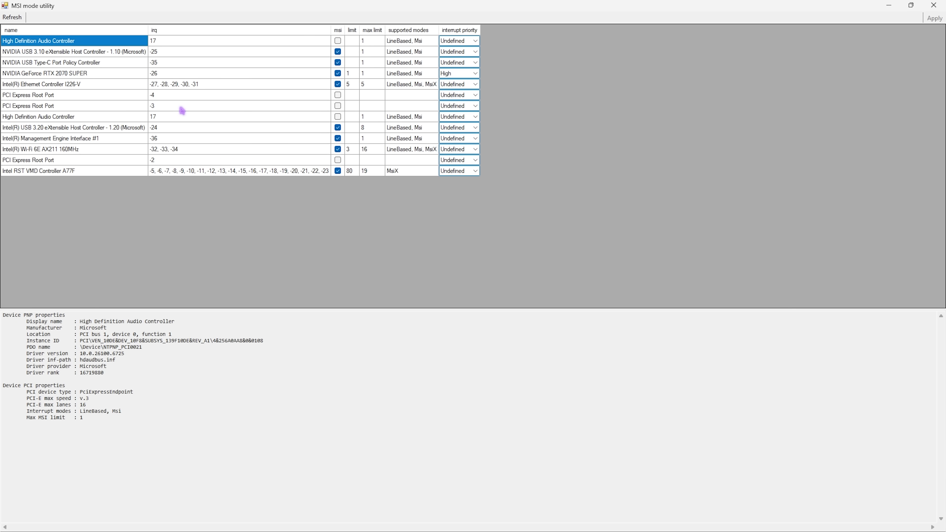
click(89, 74)
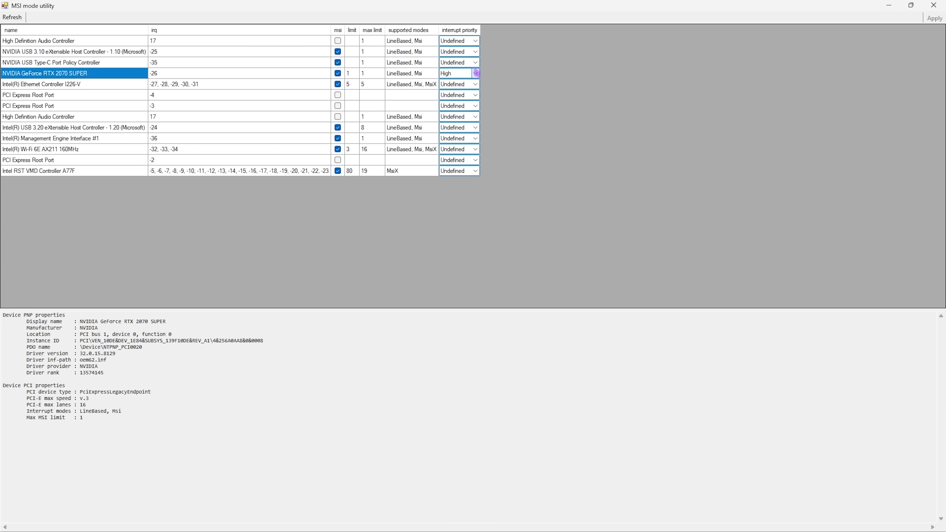
click(475, 73)
click(468, 101)
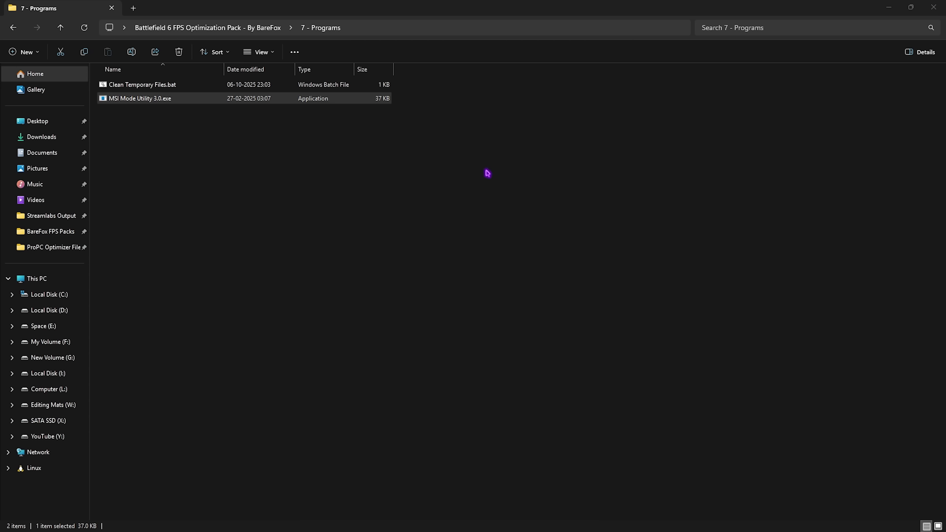
click(933, 7)
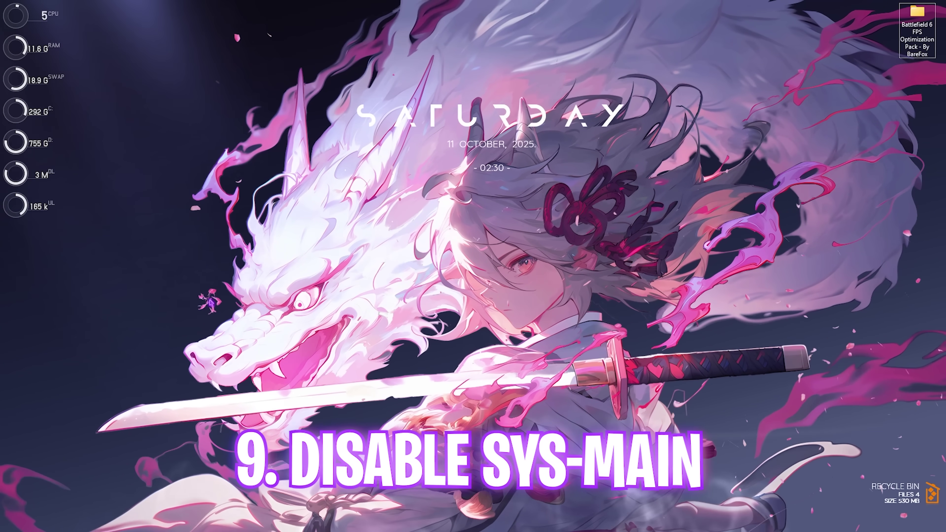
Open the Windows Services console and select the SysMain service in the list
key(super)
text(serv)
key(Return)
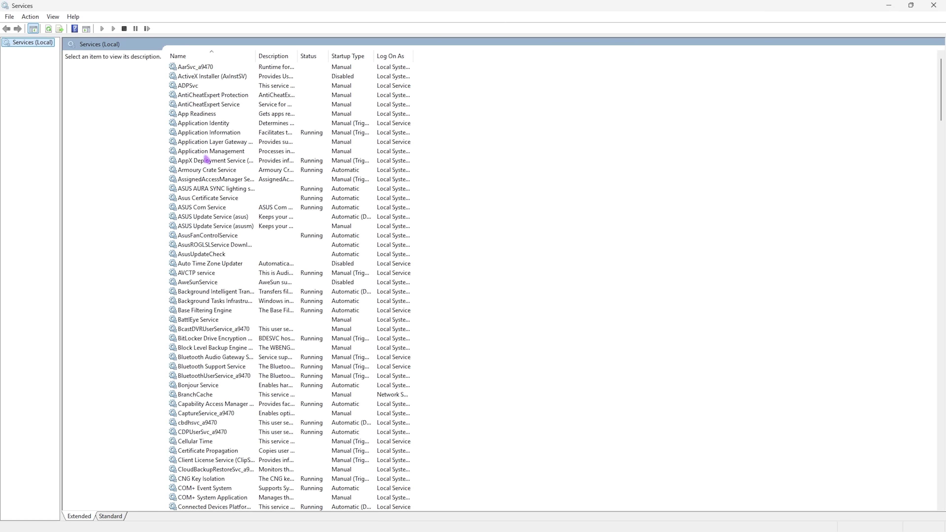
click(206, 160)
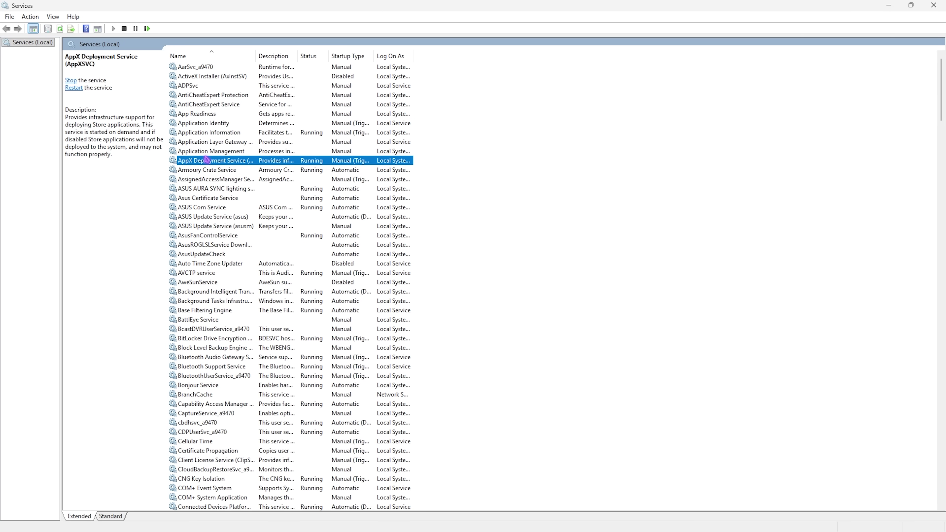
key(s)
click(194, 283)
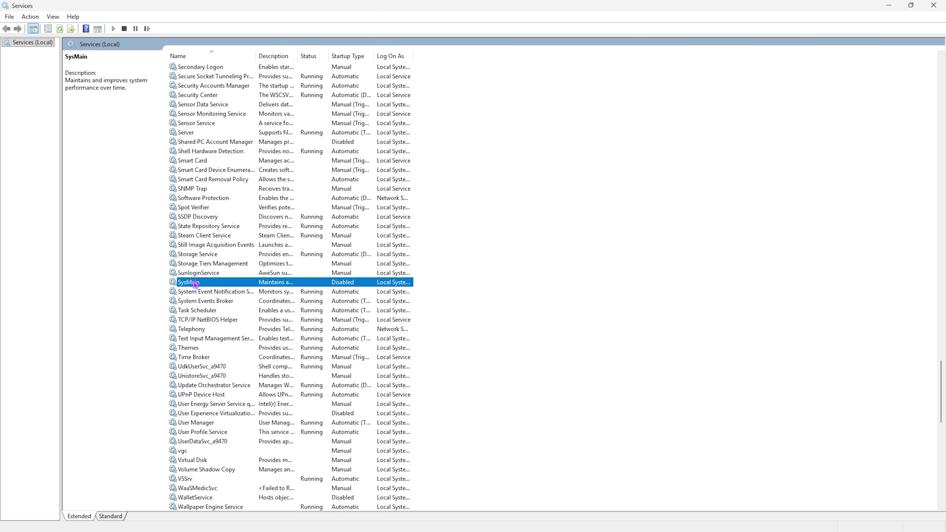
Set the SysMain service's startup type to Disabled in its properties, apply the setting and close the dialog
right_click(207, 283)
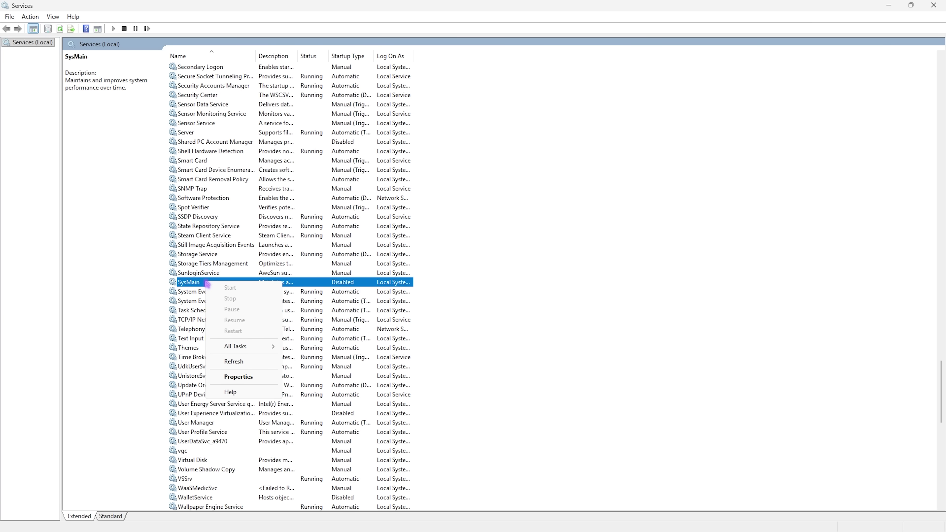
click(225, 372)
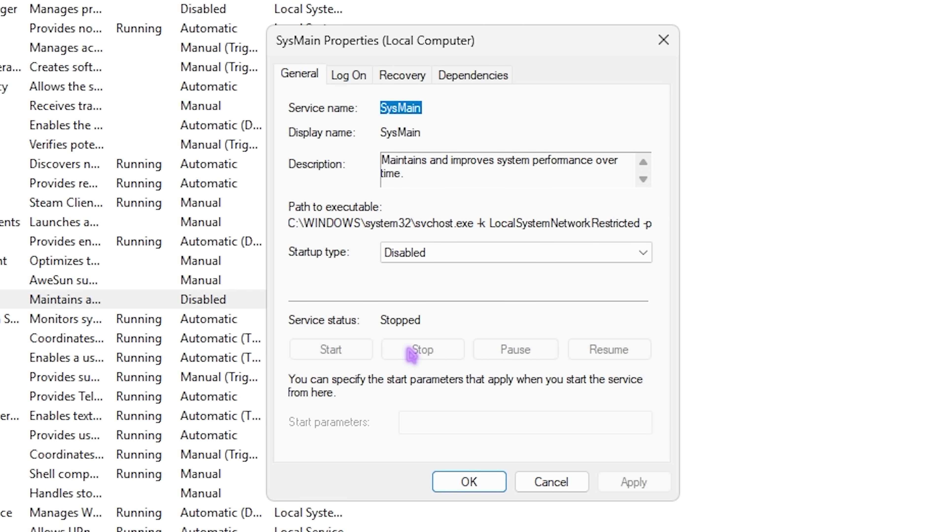
click(398, 253)
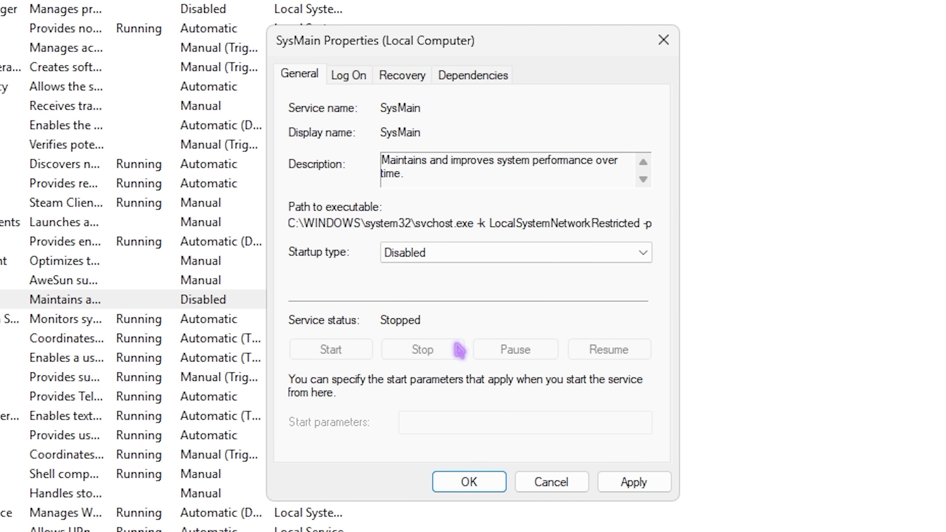
click(633, 482)
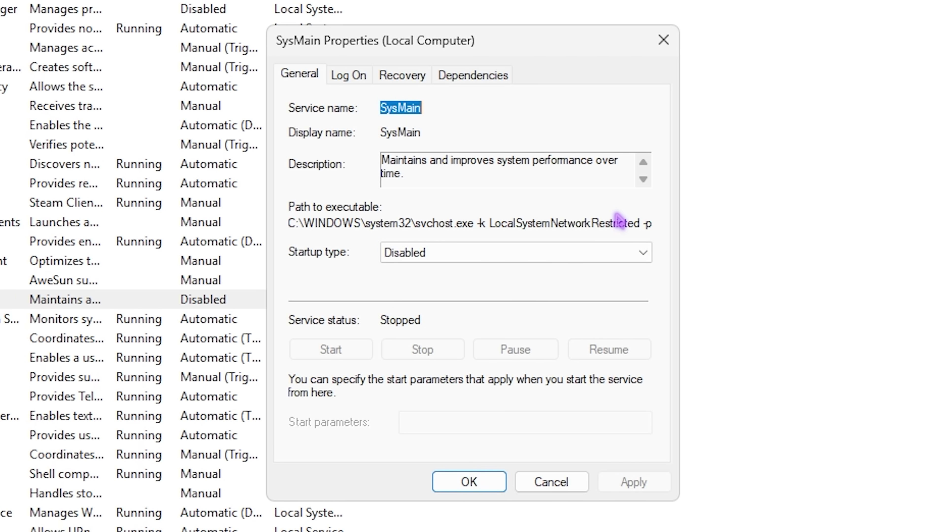
click(665, 39)
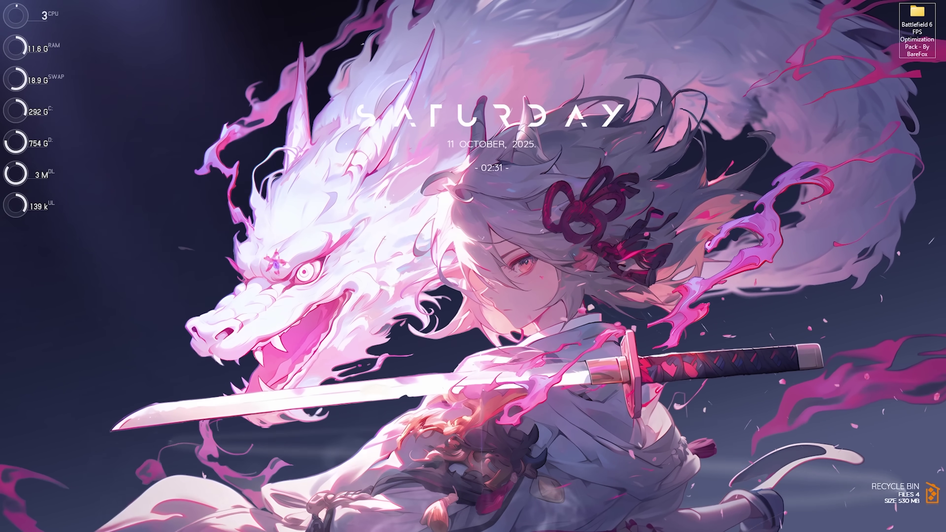
Open Task Manager and switch from the running processes to the startup apps list
key(ctrl+shift+Escape)
click(779, 108)
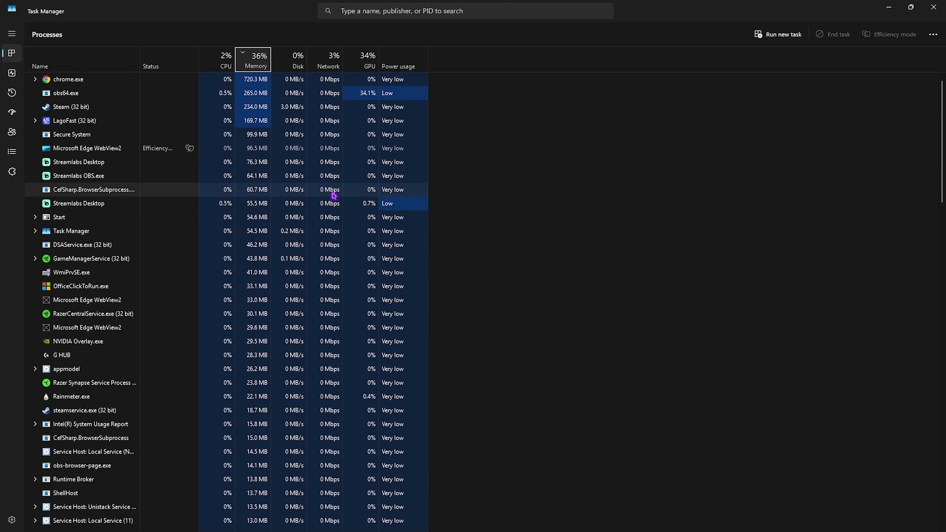
click(12, 113)
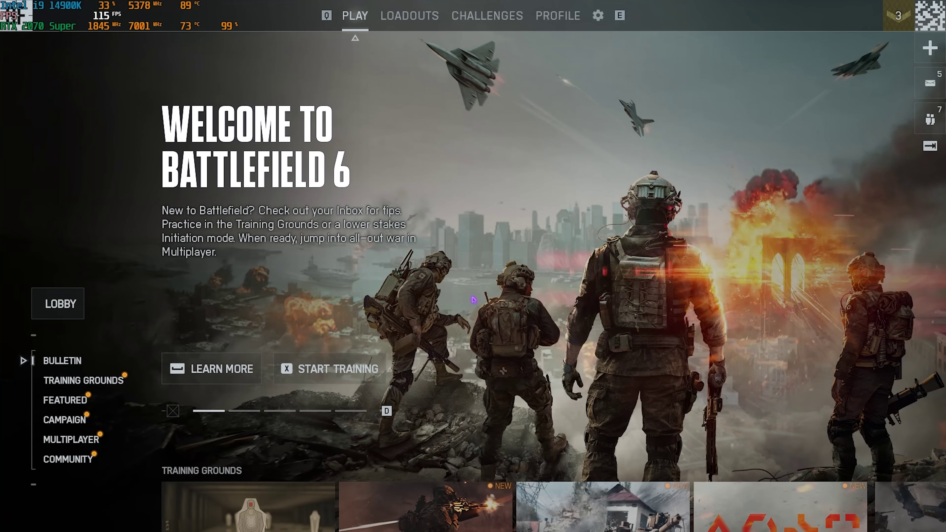
In Battlefield 6, open the Graphics Quality Settings for editing and review the texture, lighting, shadow, reflection and post-process options
click(597, 18)
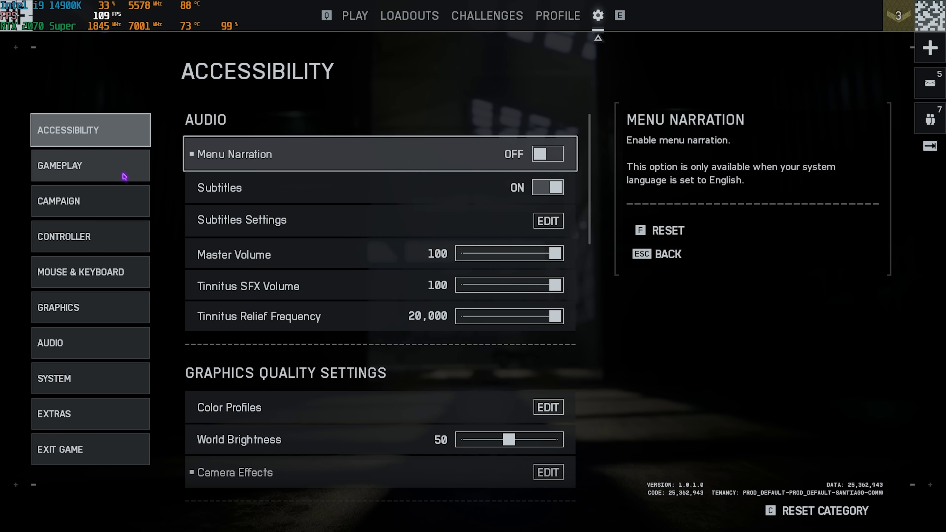
click(108, 307)
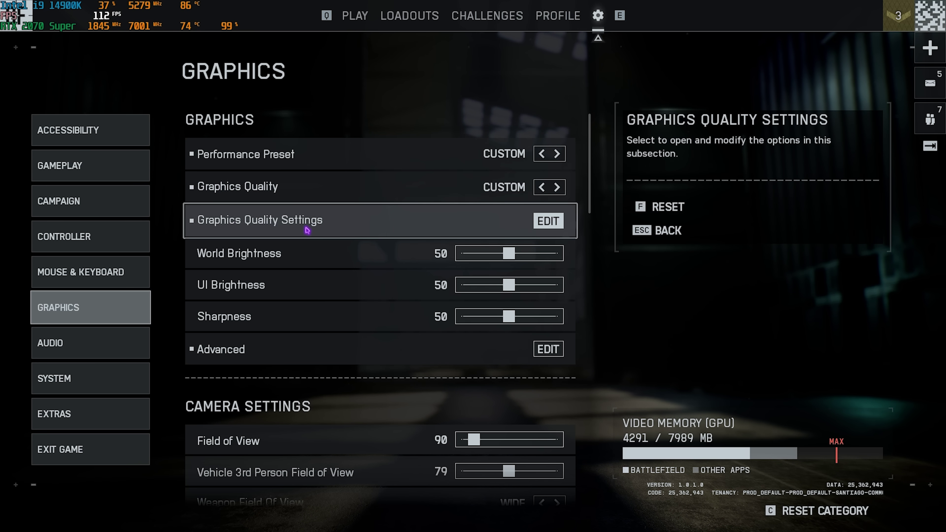
click(351, 223)
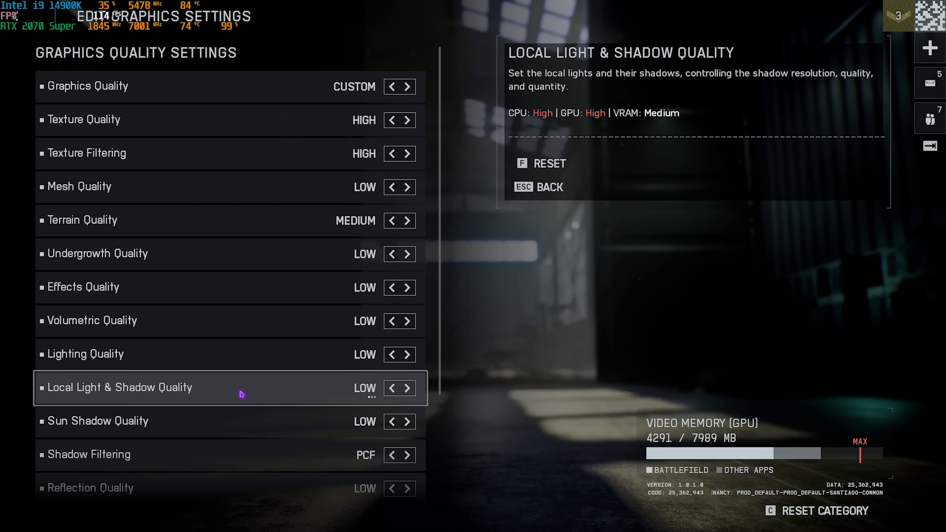
scroll(243, 390, down, 3)
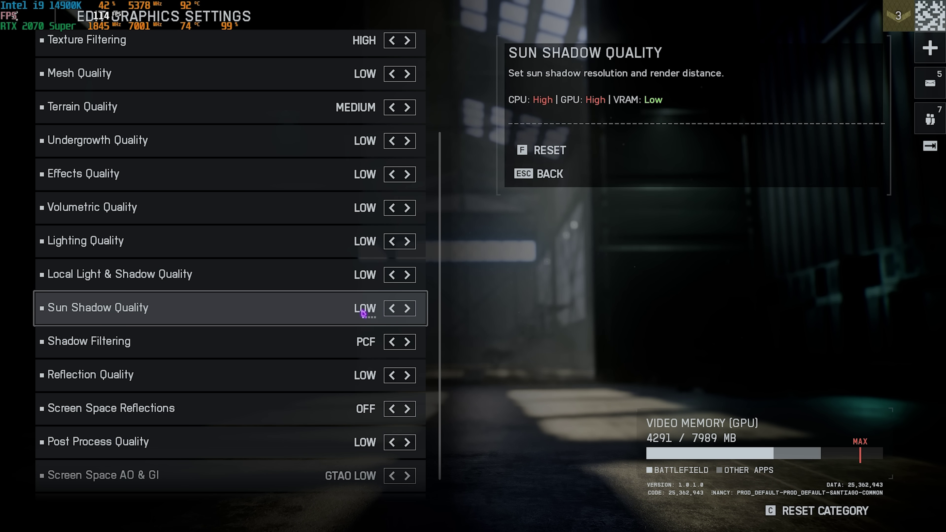